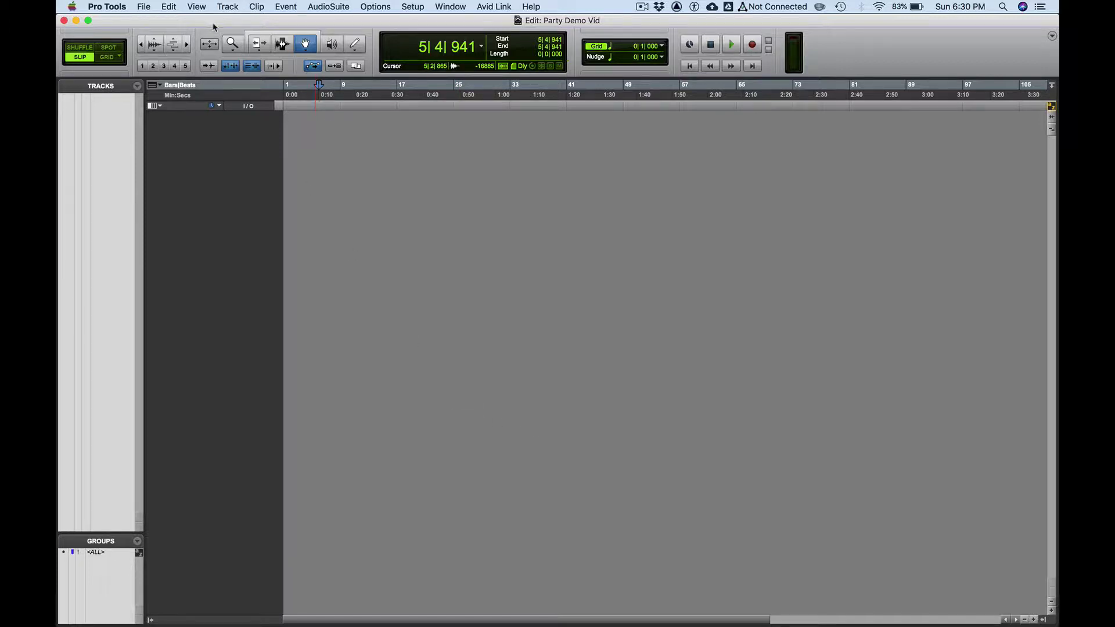
- Import and convert 02 - Party In The U.S.A..mp3 from the Desktop into Audio Files, placing it on a new track at 0:00.000
click(143, 6)
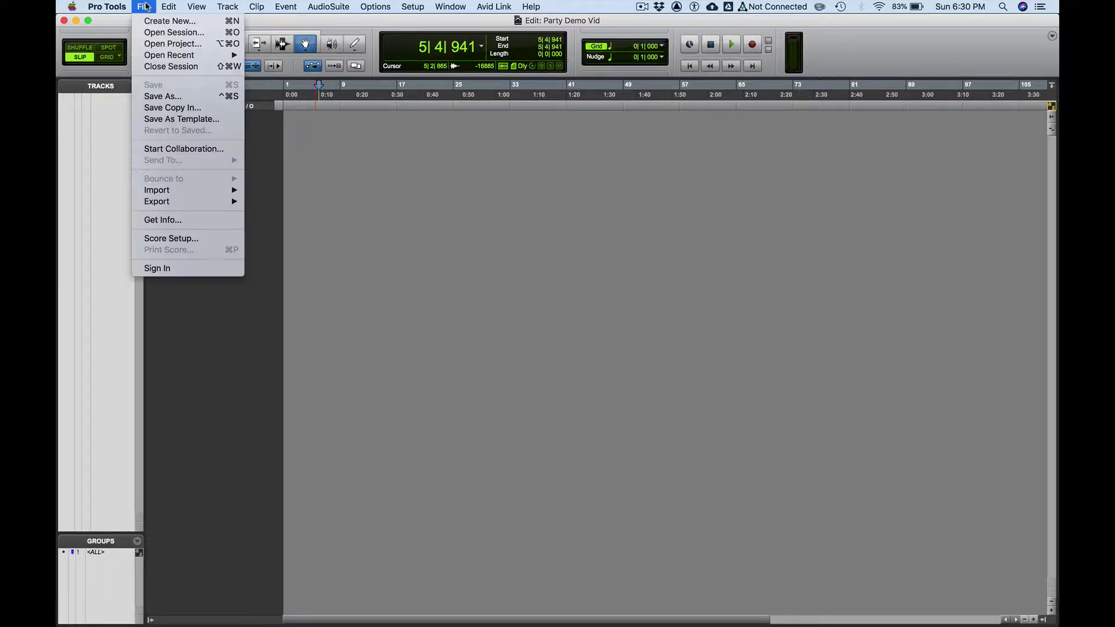
mouse_move(167, 194)
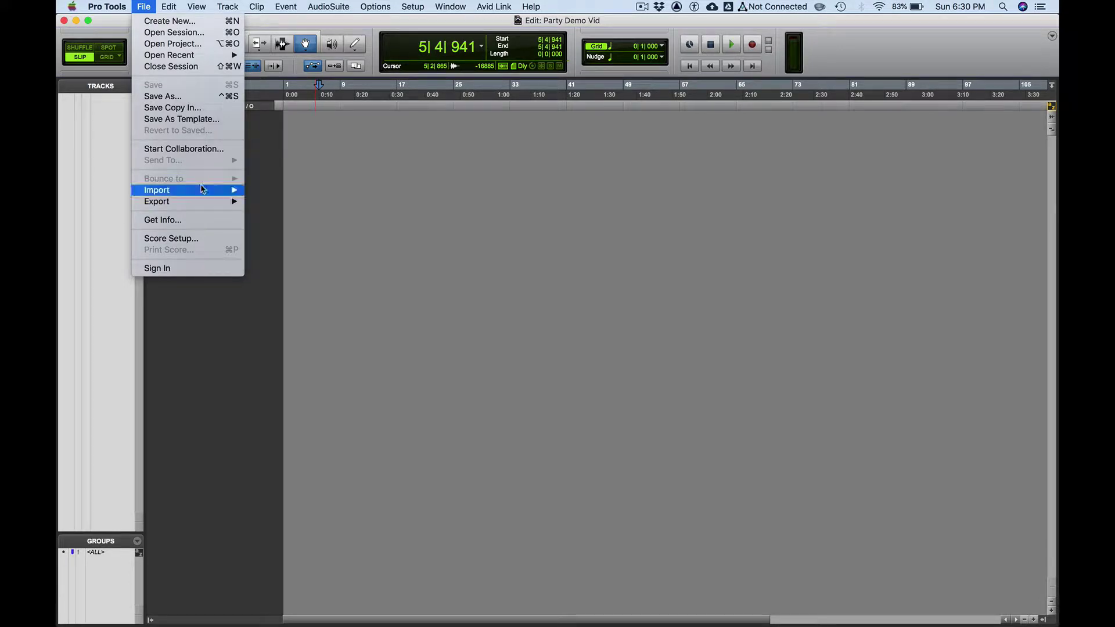
mouse_move(200, 190)
click(271, 209)
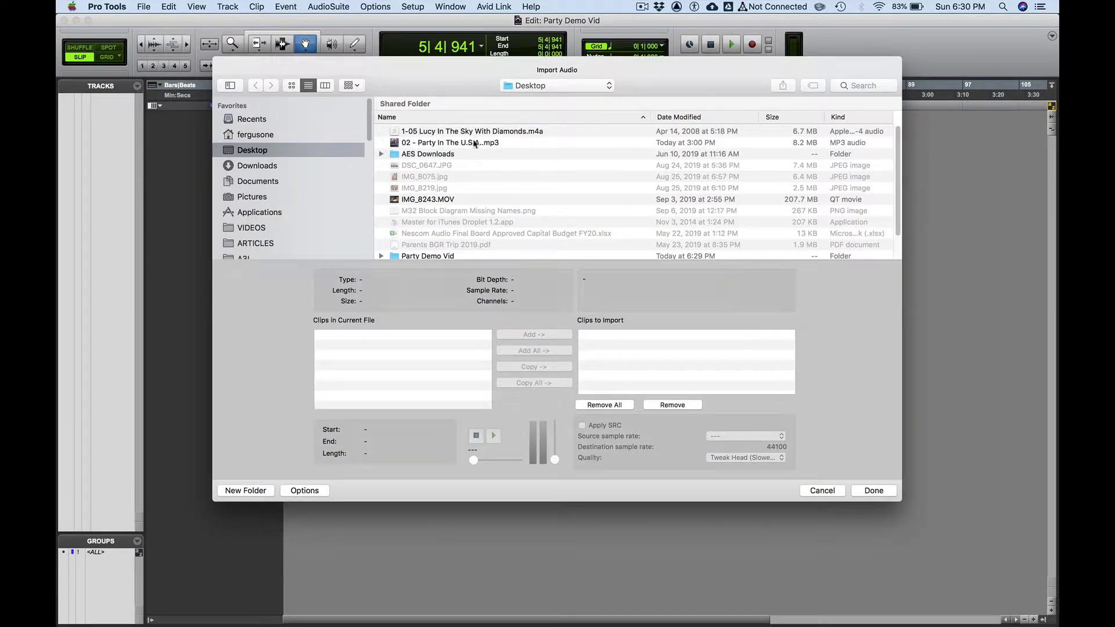
click(476, 143)
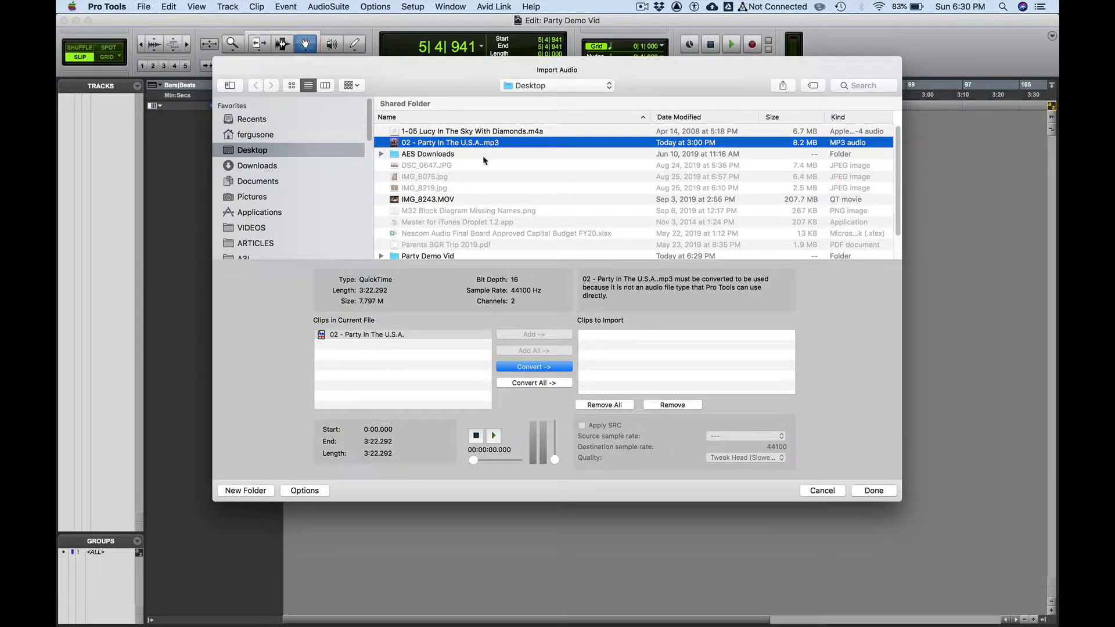
click(568, 369)
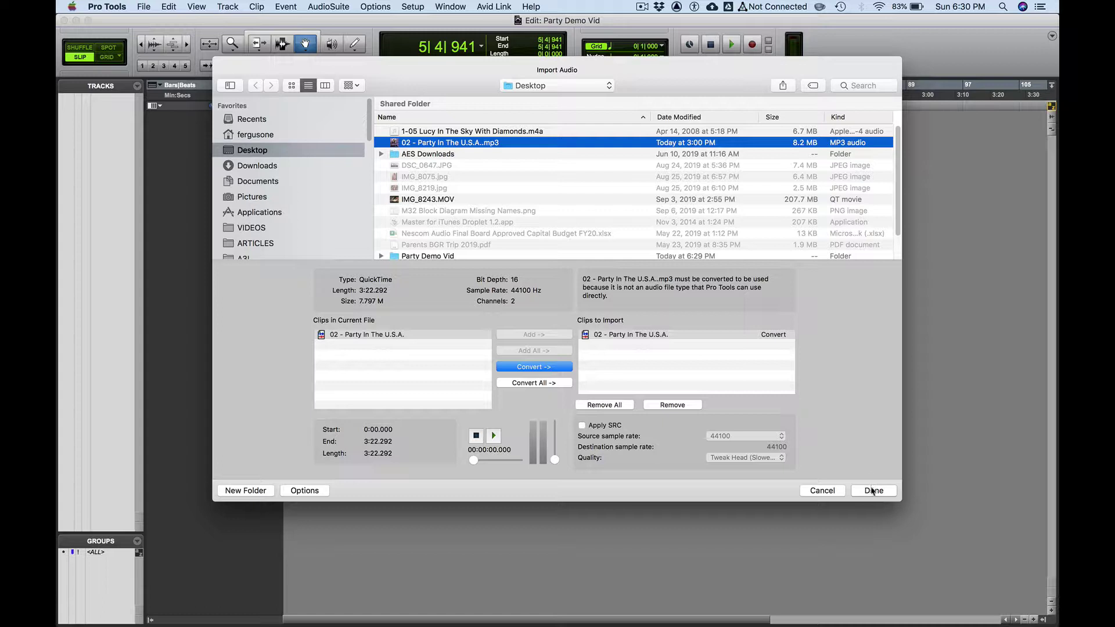
click(874, 490)
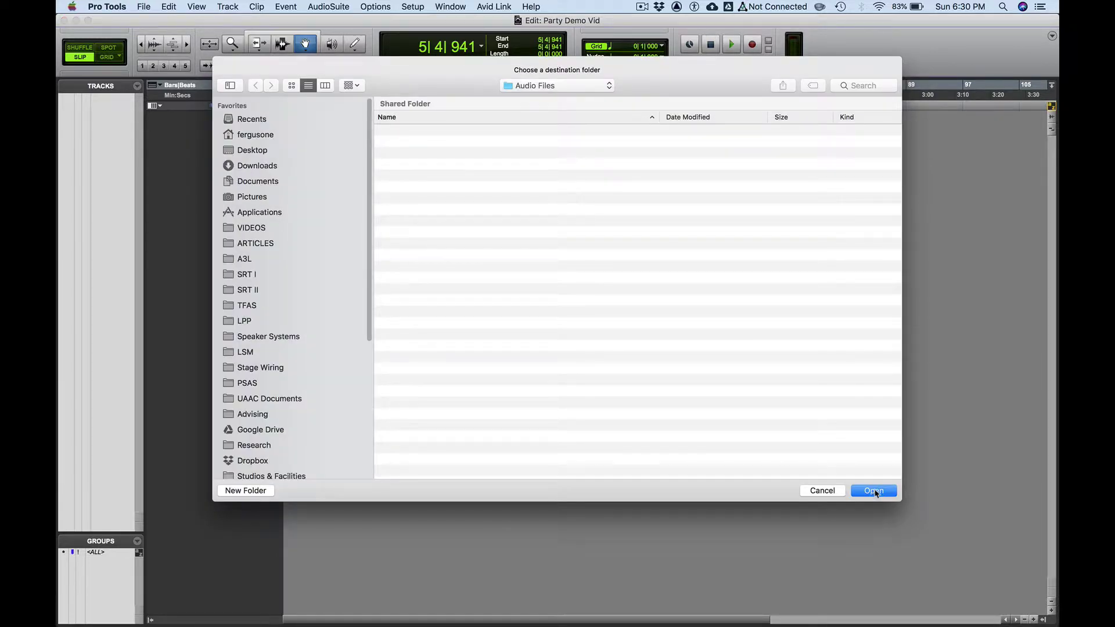
click(873, 491)
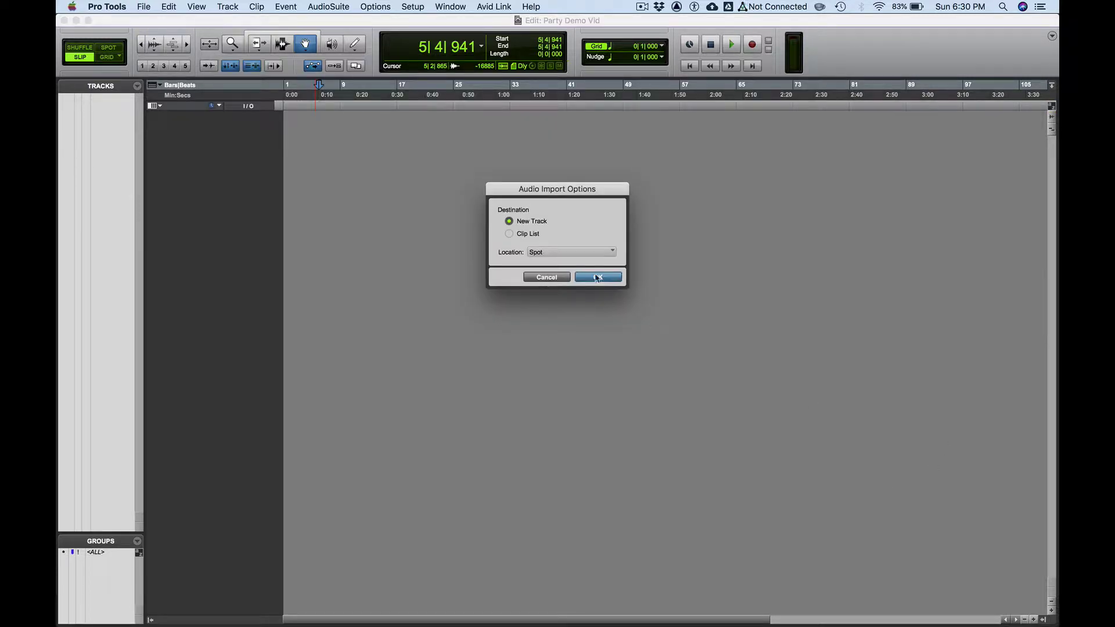
click(598, 278)
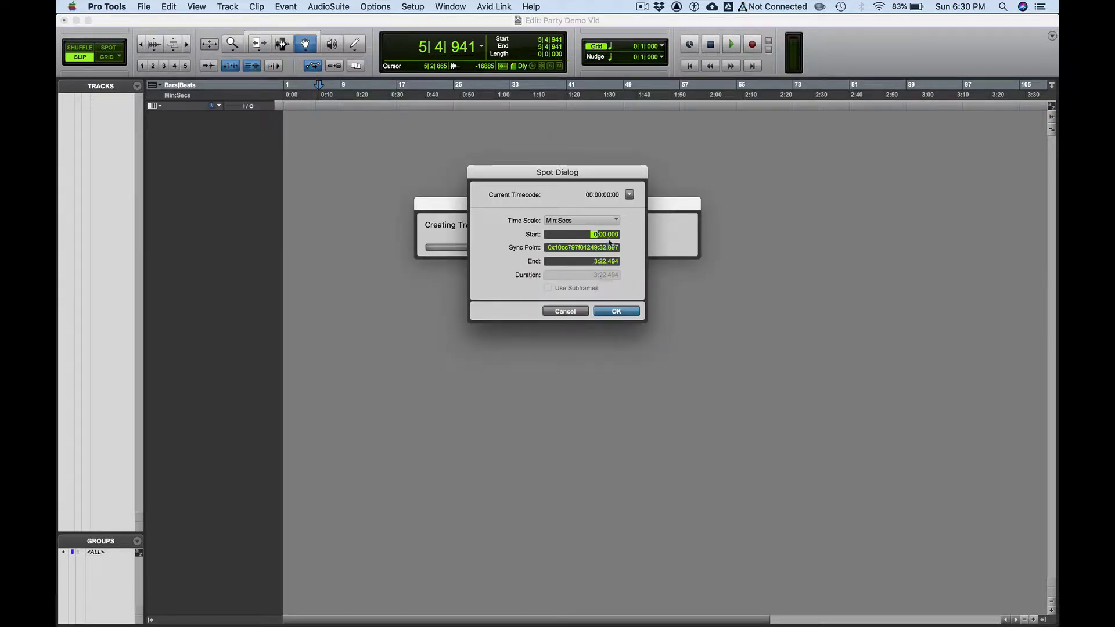
click(617, 311)
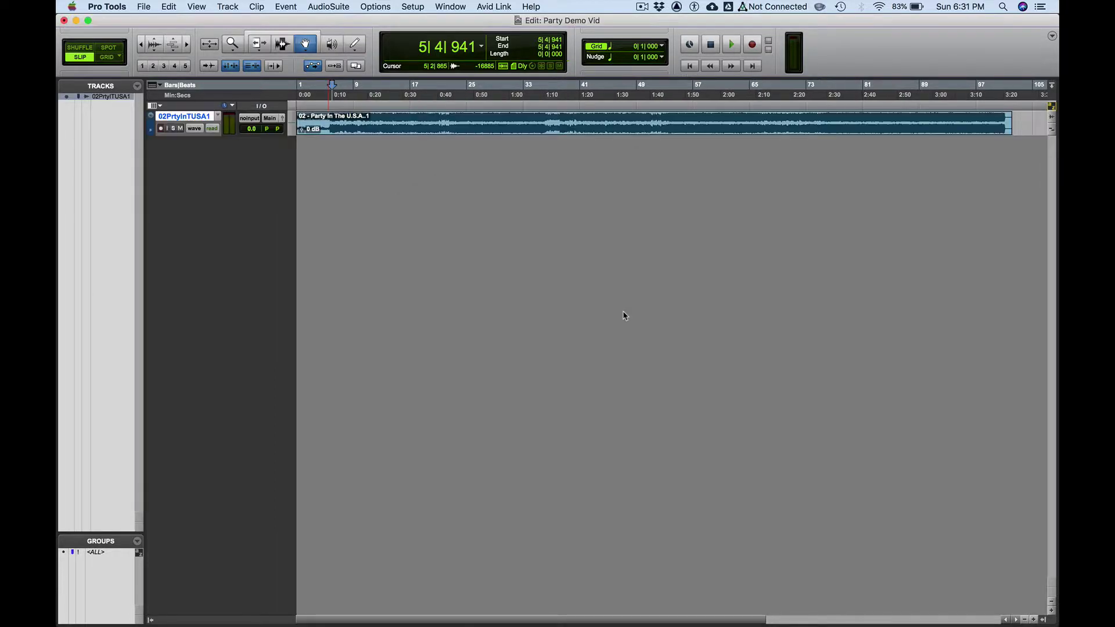
- Enlarge the height of the imported song's track with the Selector active to show a tall stereo waveform
key(F7)
click(348, 119)
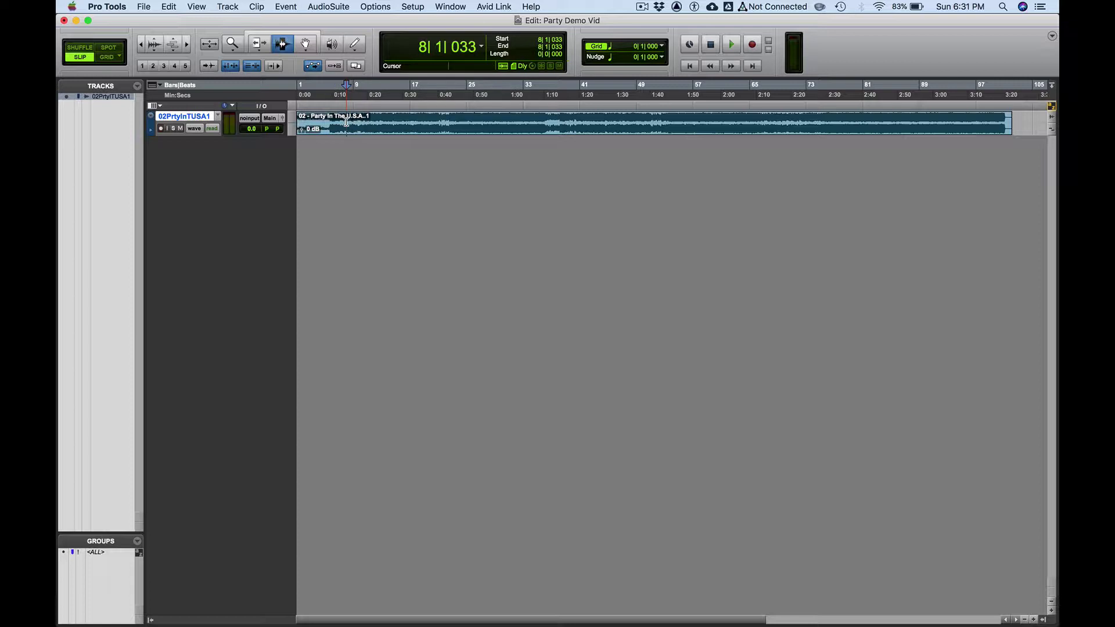
key(ctrl+Up)
key(ctrl+Up)
key(ctrl+Up)
key(ctrl+Up)
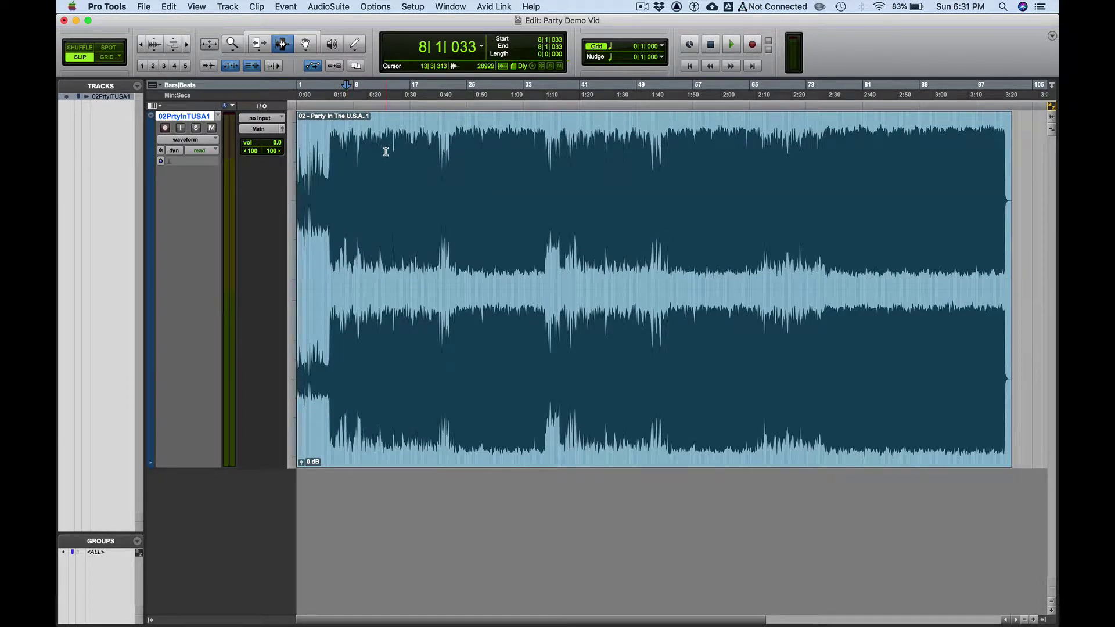
- Play the song briefly from the session start to hear its first notes
key(Return)
key(space)
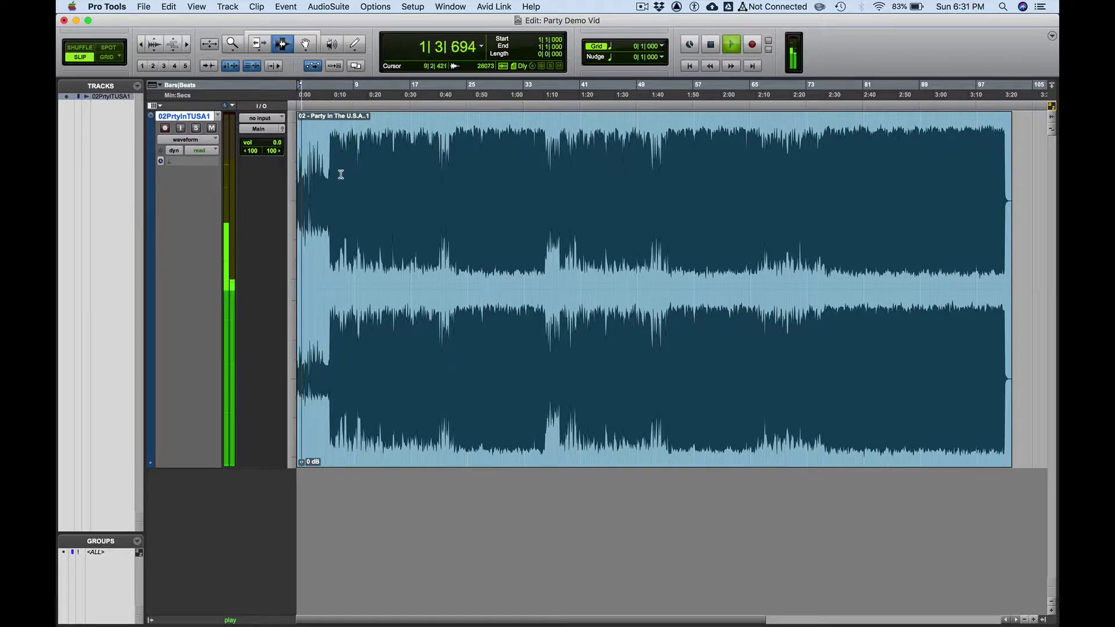
key(space)
- Move the song clip later on its track to start at about 2|4|782, leaving empty space before it
key(F5)
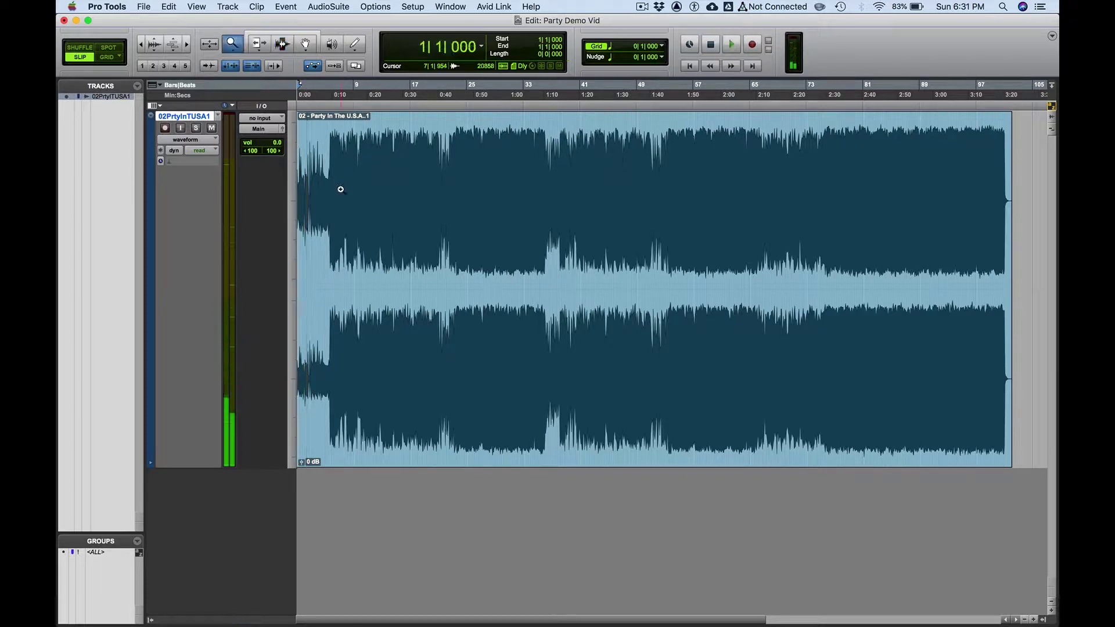
drag(338, 183, 262, 172)
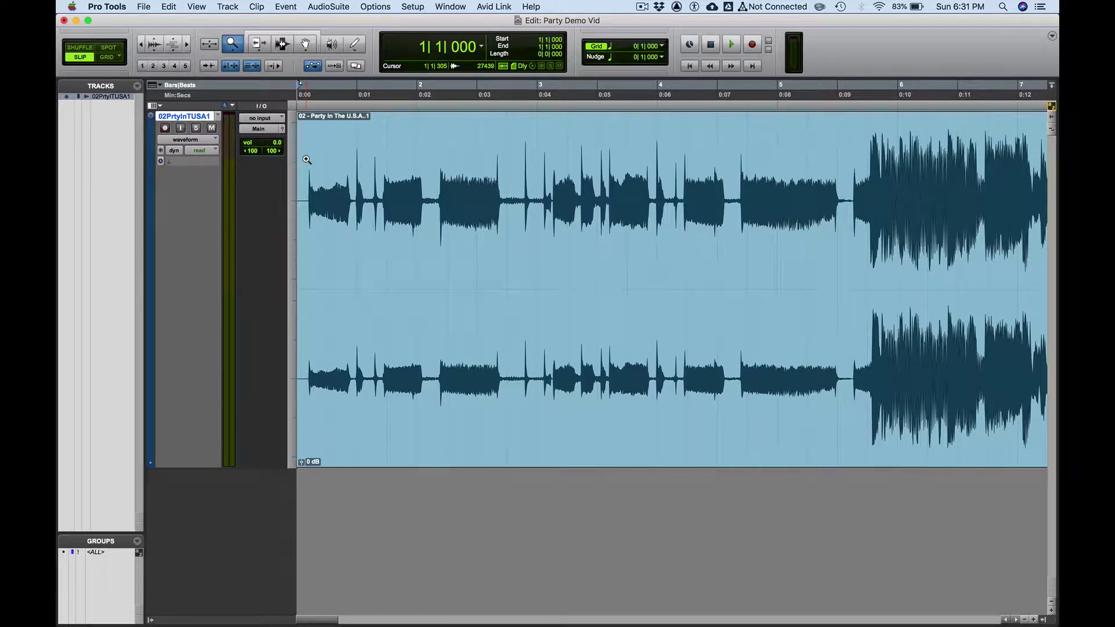
key(F8)
drag(320, 174, 537, 142)
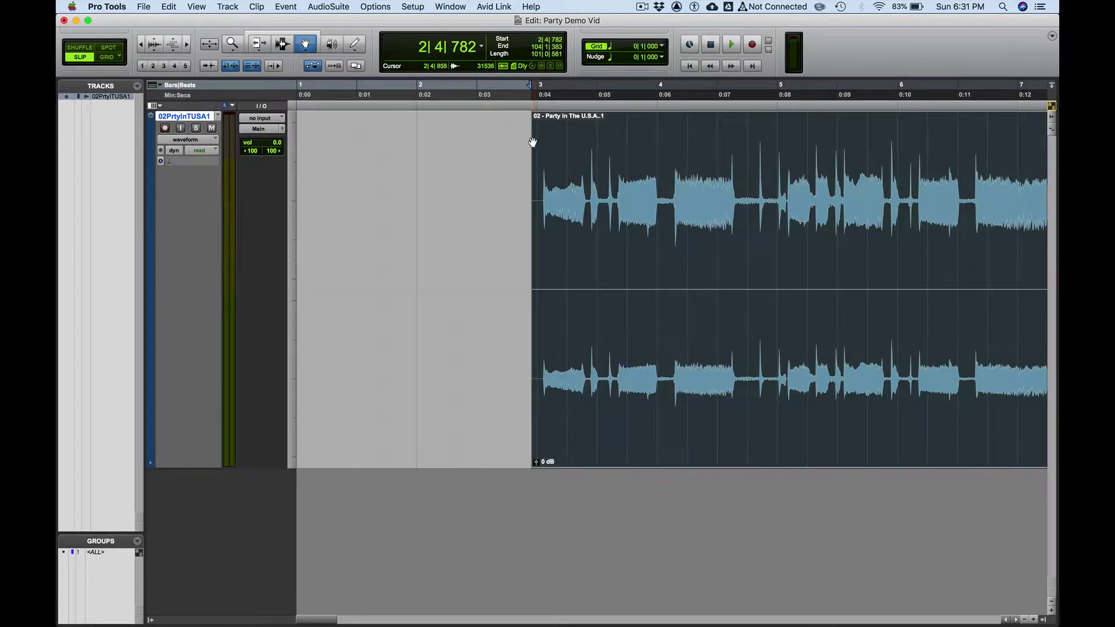
- Trim the silence from the clip's start, up to the first transient at about 3|1|232
key(F6)
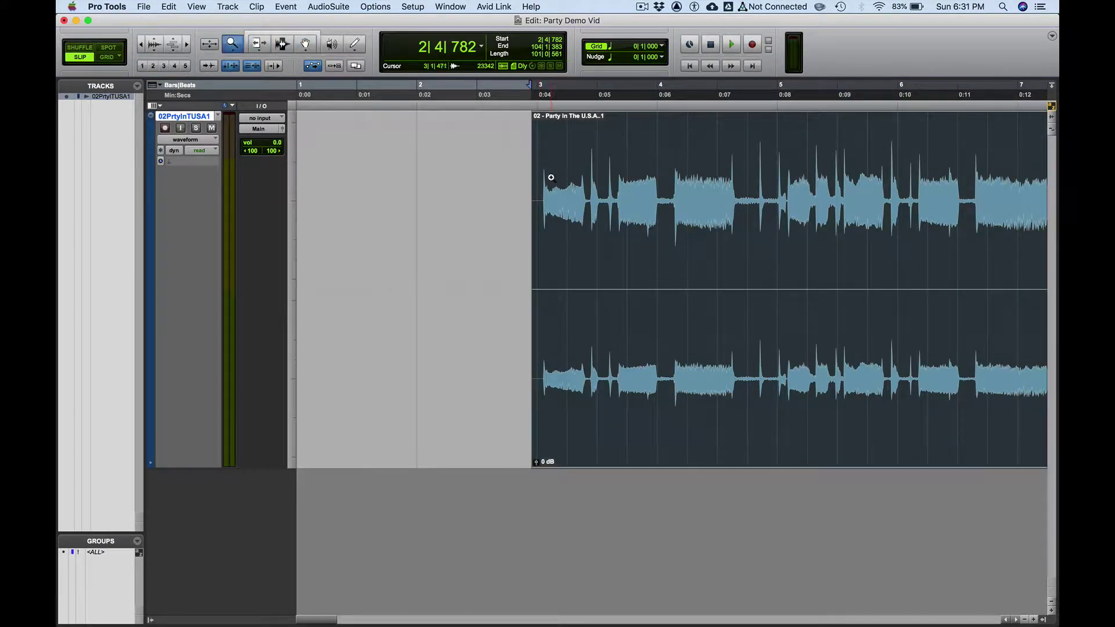
drag(551, 178, 533, 180)
drag(815, 199, 837, 187)
key(F7)
key(F7)
drag(1045, 212, 790, 212)
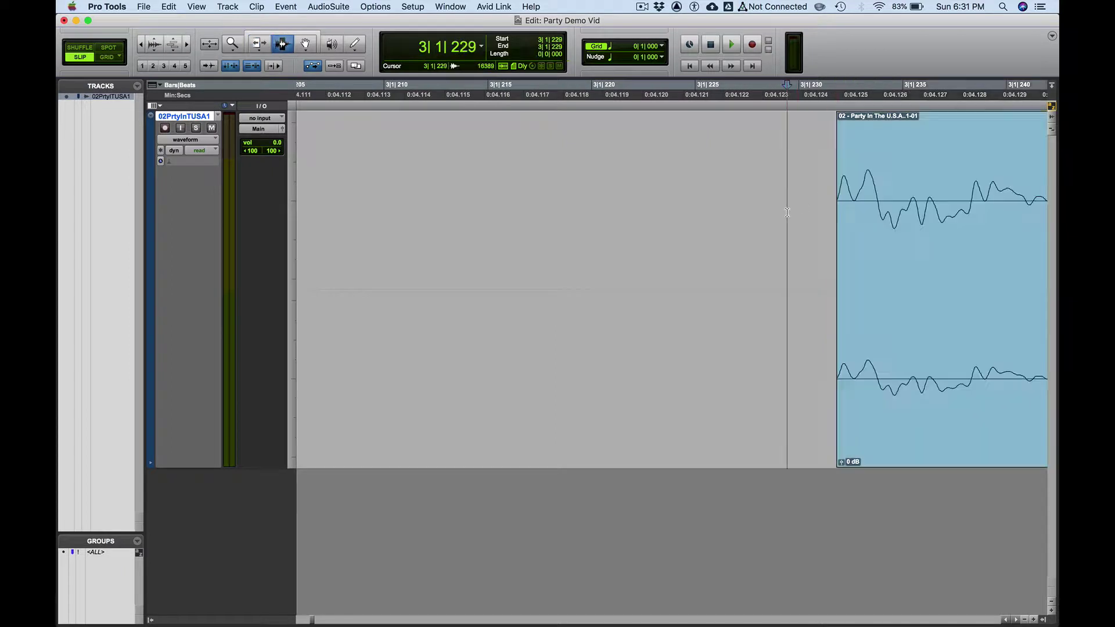
- Switch to Spot mode and spot the trimmed clip's start to 0:10.000
key(F8)
click(857, 216)
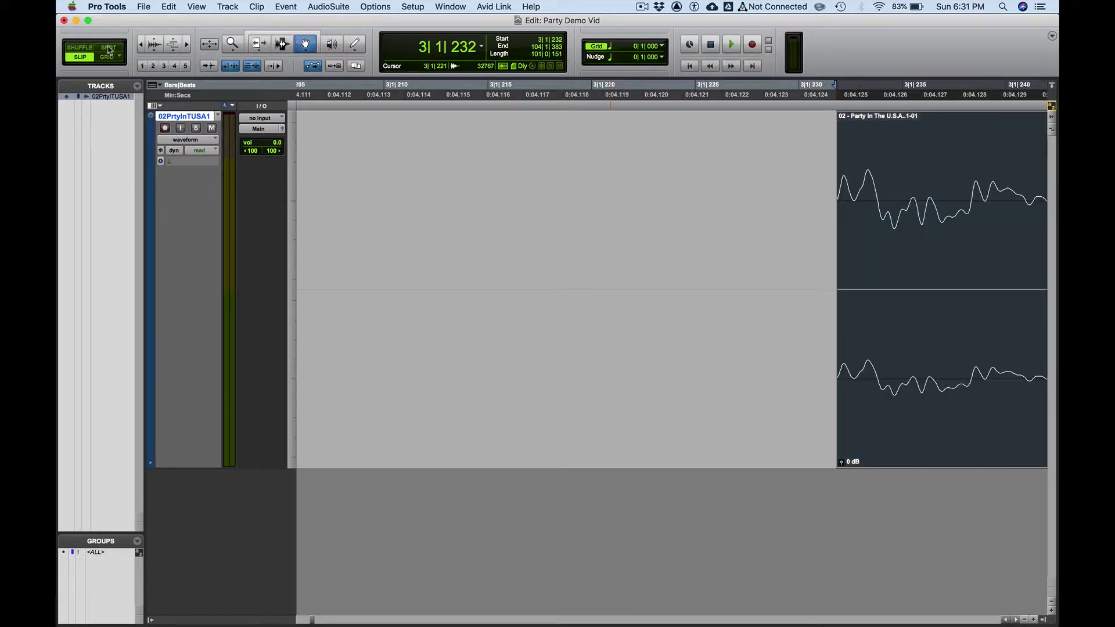
click(108, 48)
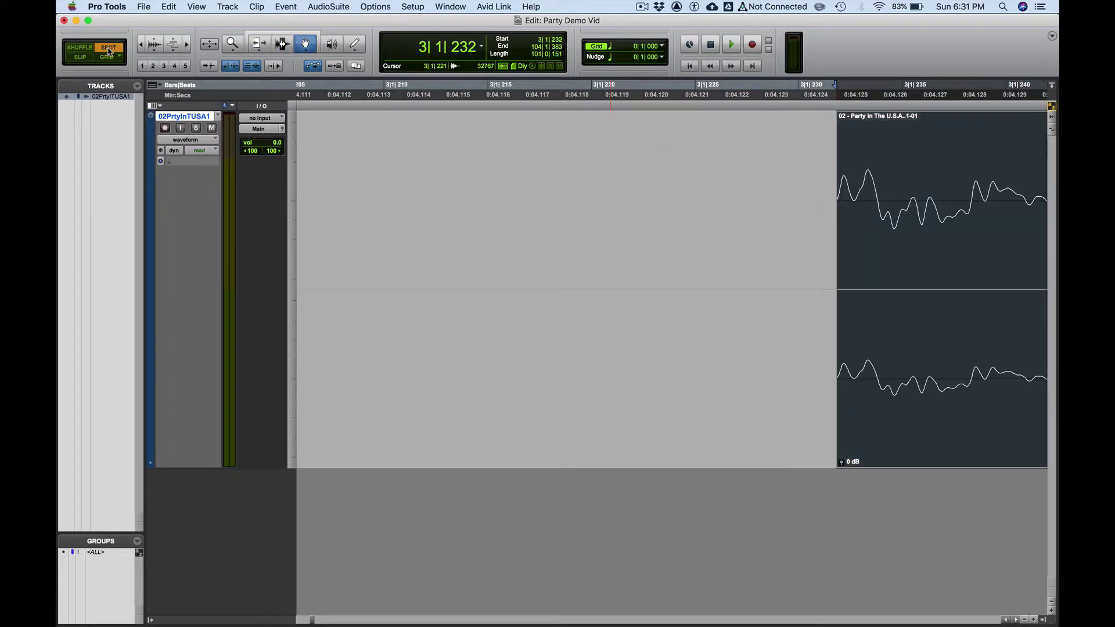
click(899, 207)
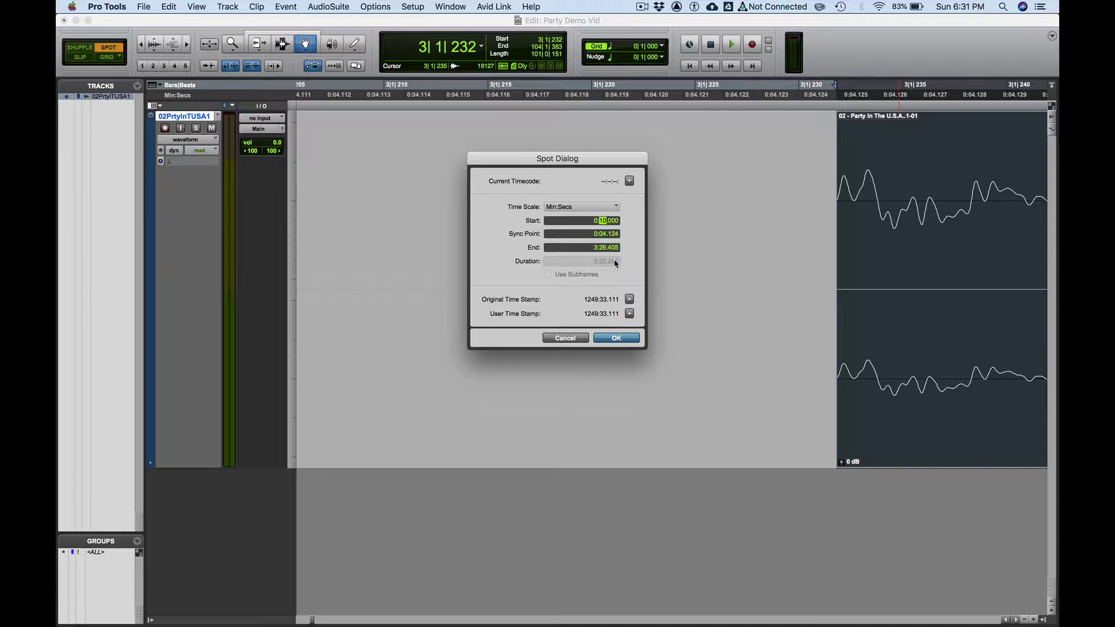
key(Return)
- Place the edit cursor exactly on the start boundary of the spotted clip
scroll(615, 263, down, 10)
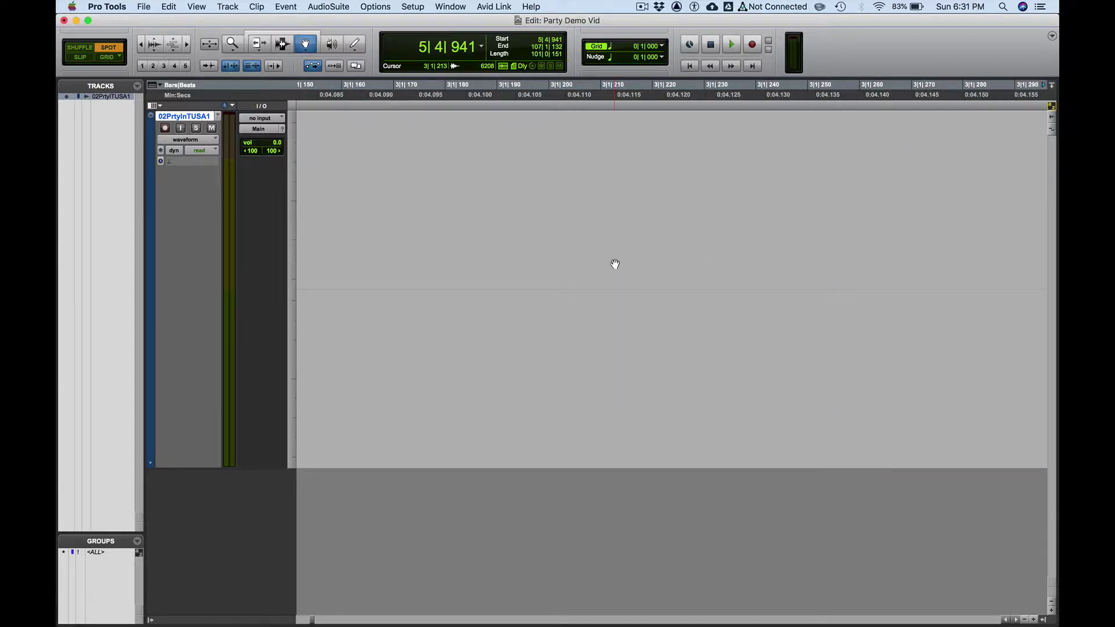
scroll(615, 264, down, 5)
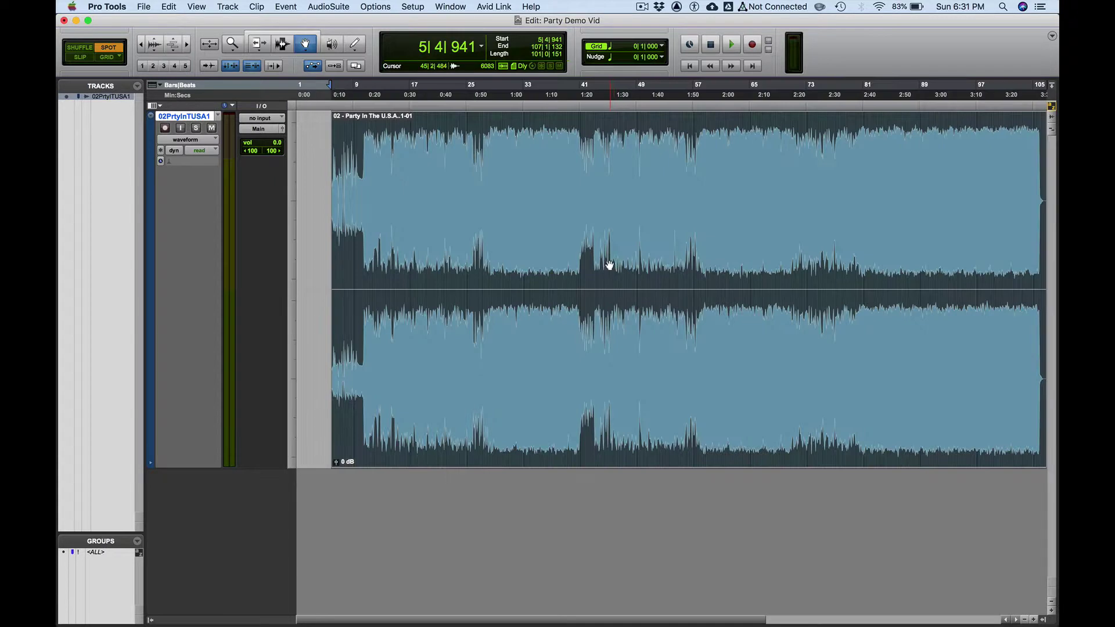
key(F5)
drag(354, 169, 323, 152)
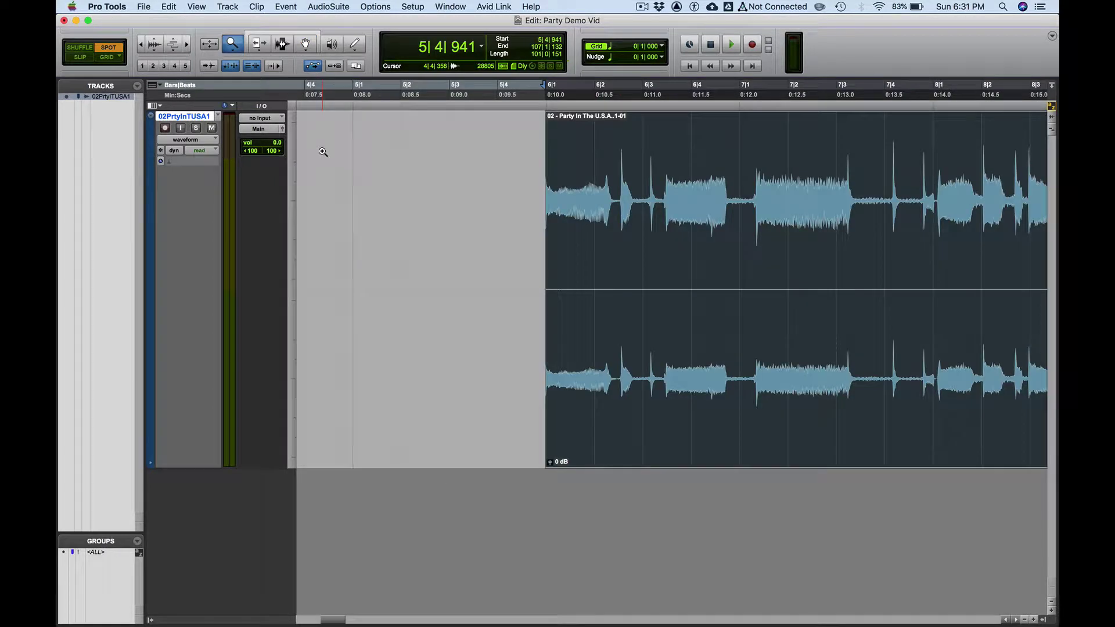
drag(578, 212, 527, 192)
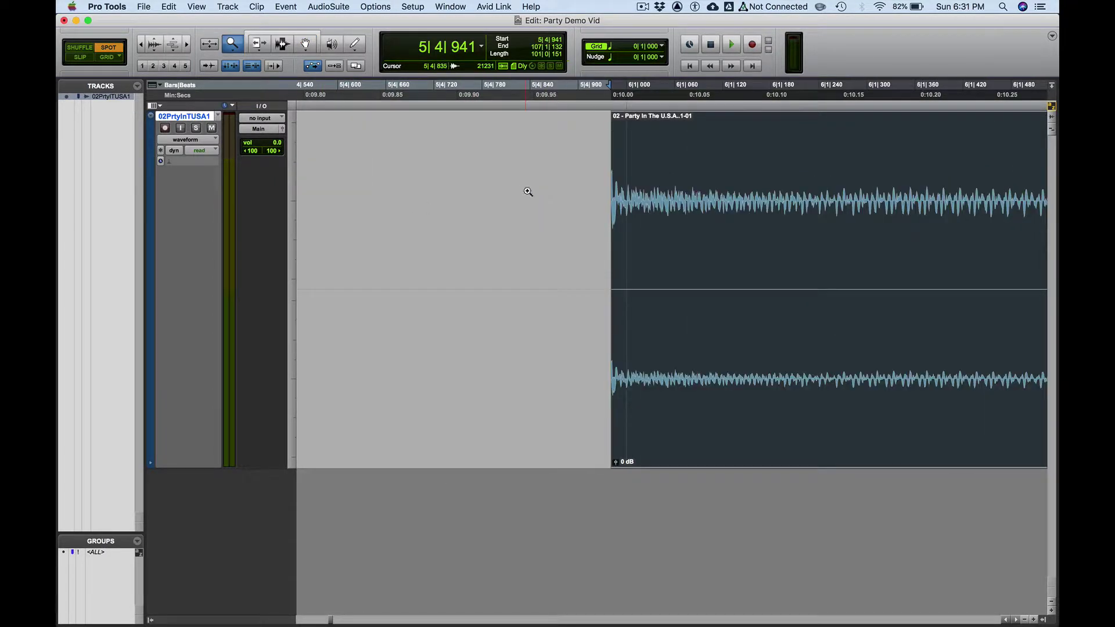
key(F7)
click(565, 208)
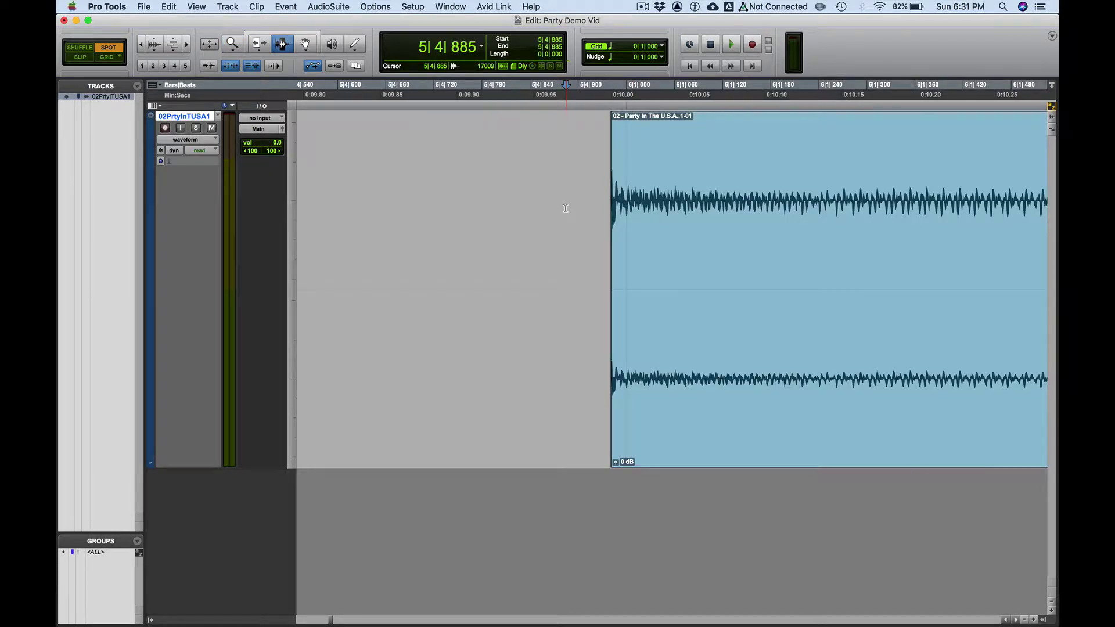
key(Tab)
scroll(565, 208, down, 3)
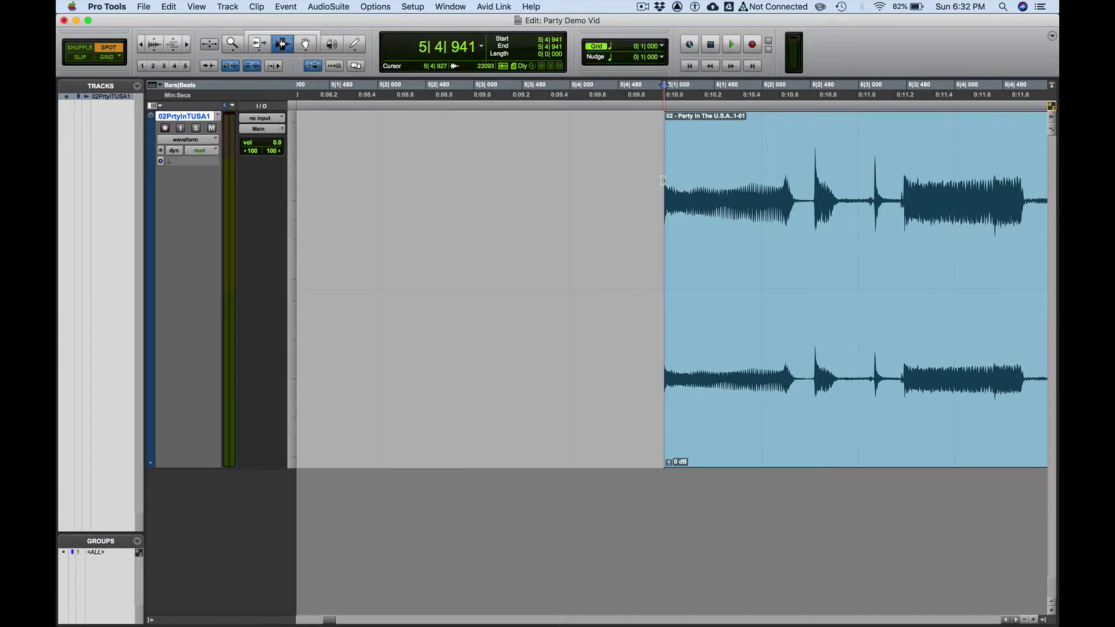
- Play the song twice from the clip's start to hear the downbeat
key(space)
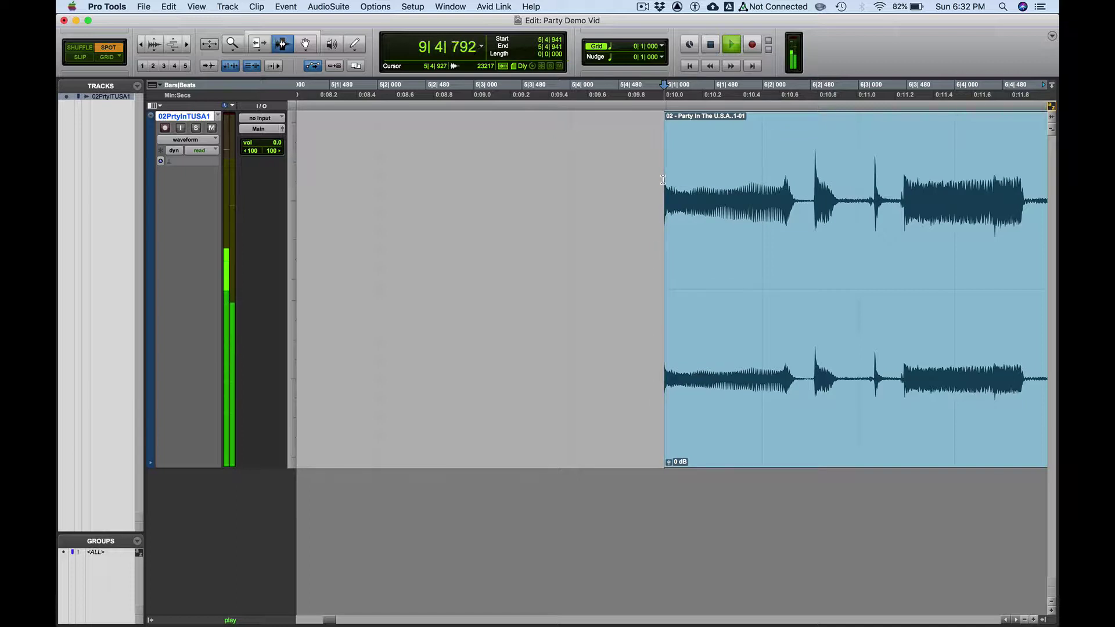
key(space)
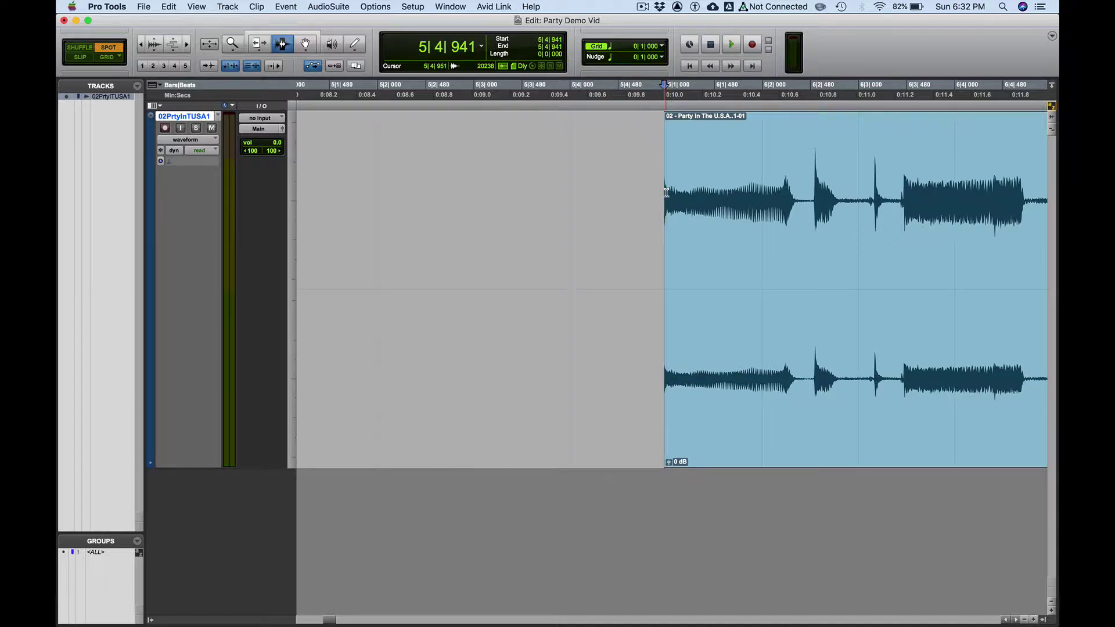
key(space)
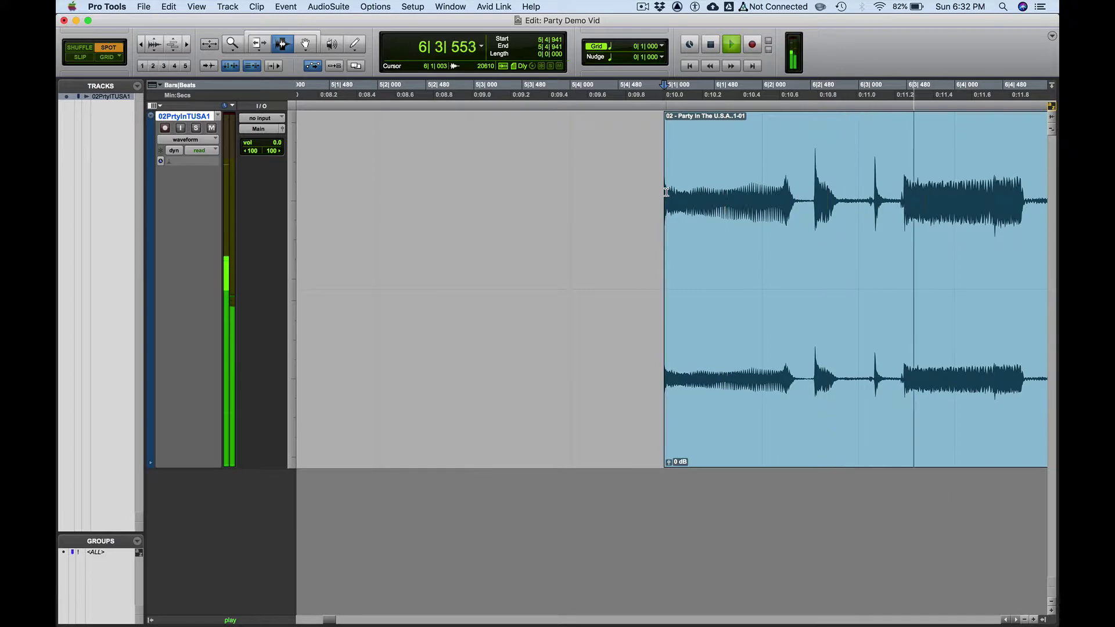
key(space)
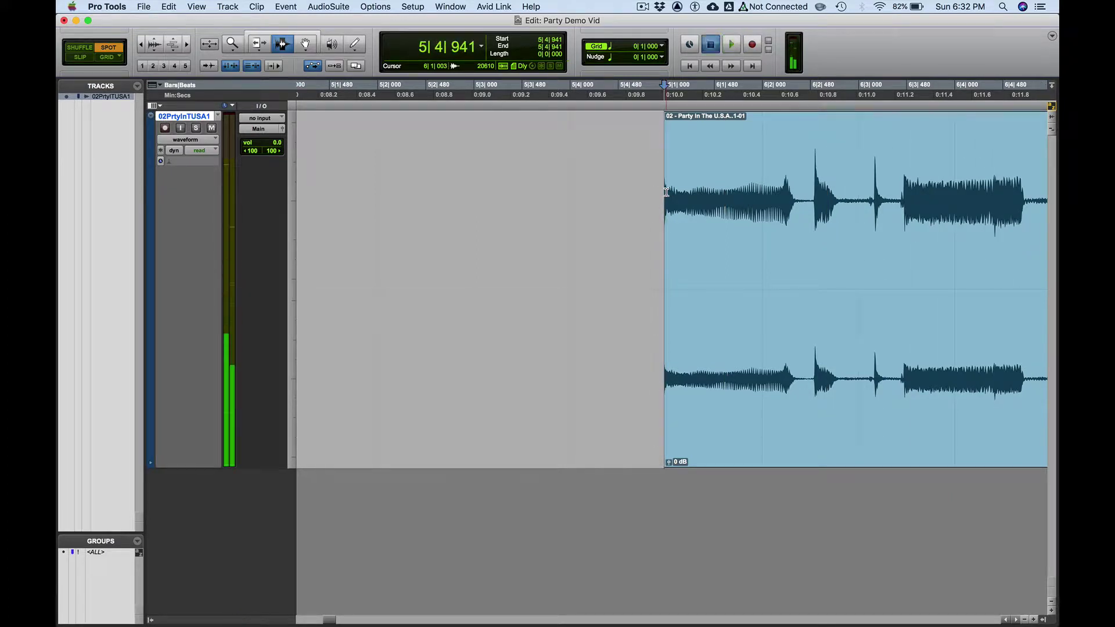
- Snap the cursor to the clip's start and identify that beat as 1|1|000 in 4/4
click(575, 206)
key(Tab)
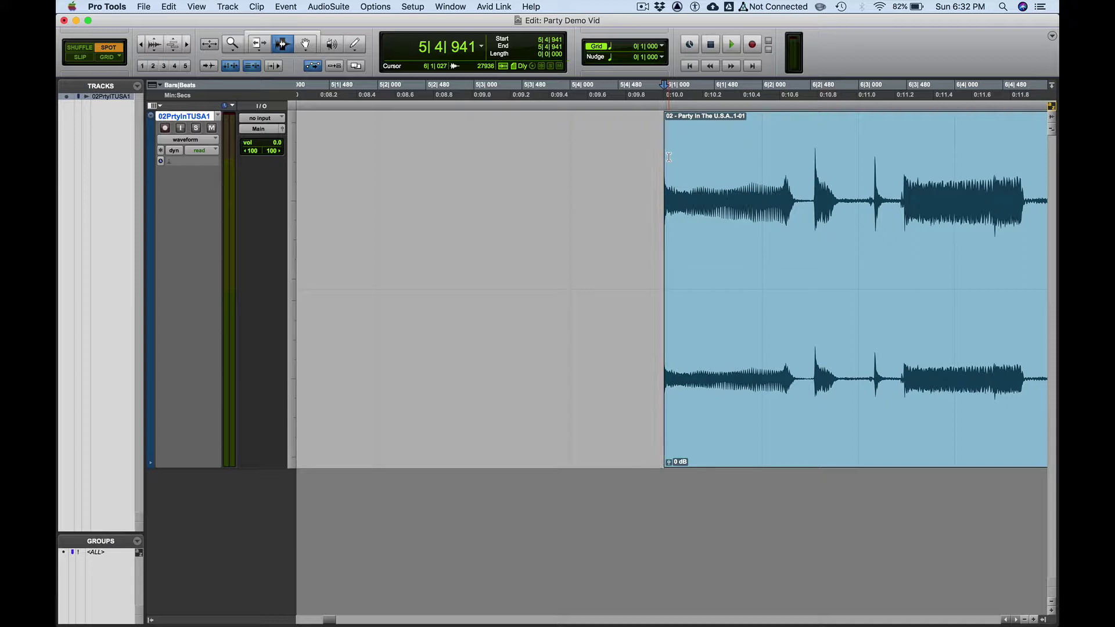
click(291, 5)
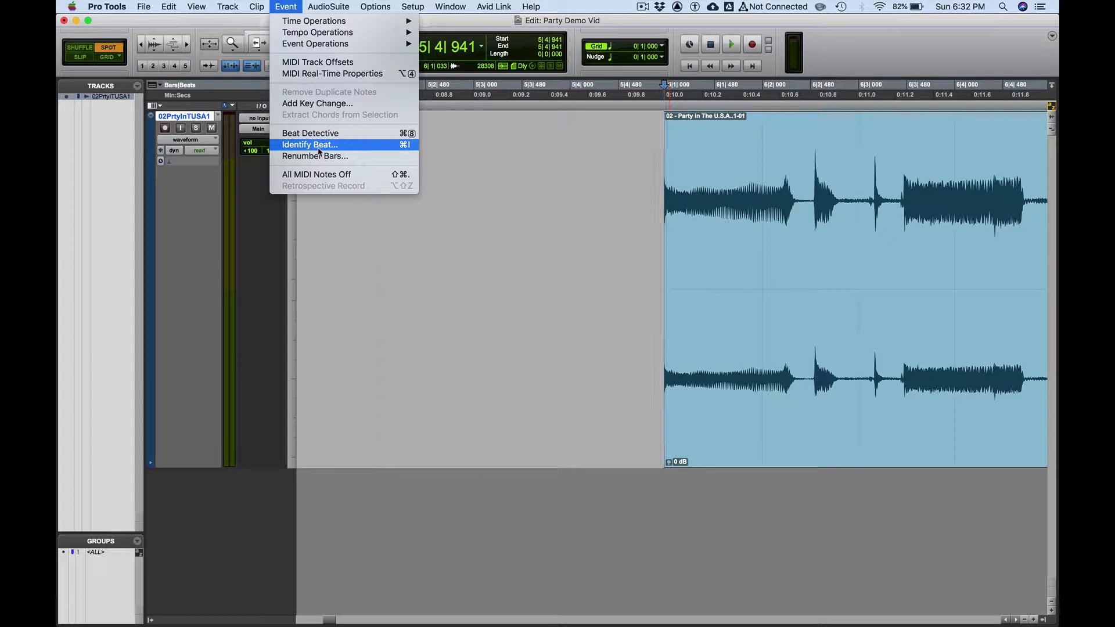
click(300, 144)
text(1| 1| 000)
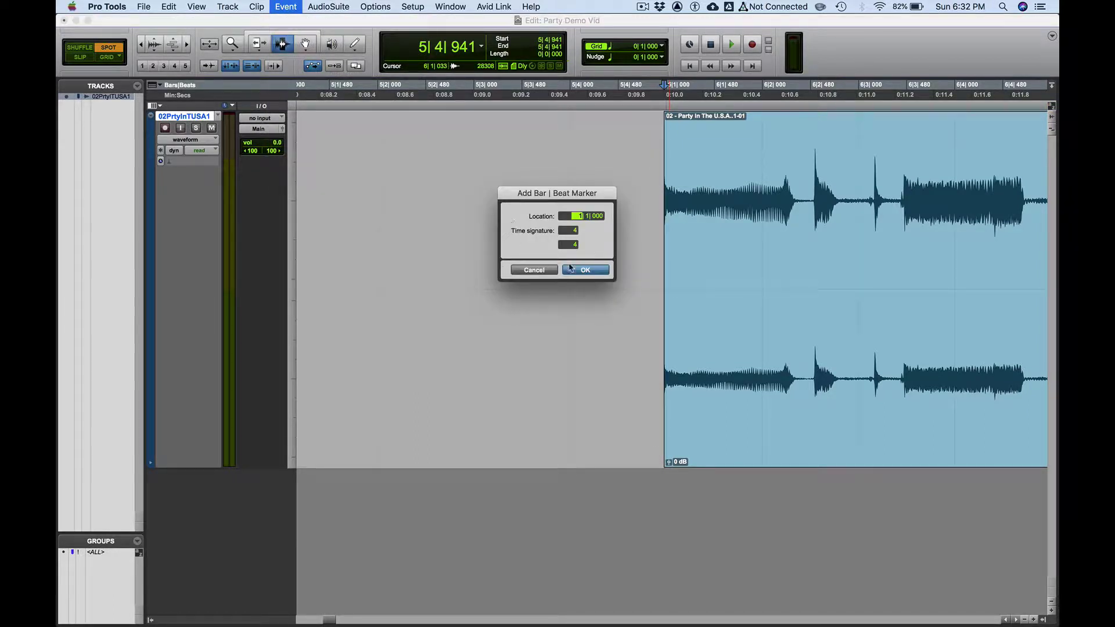
key(Return)
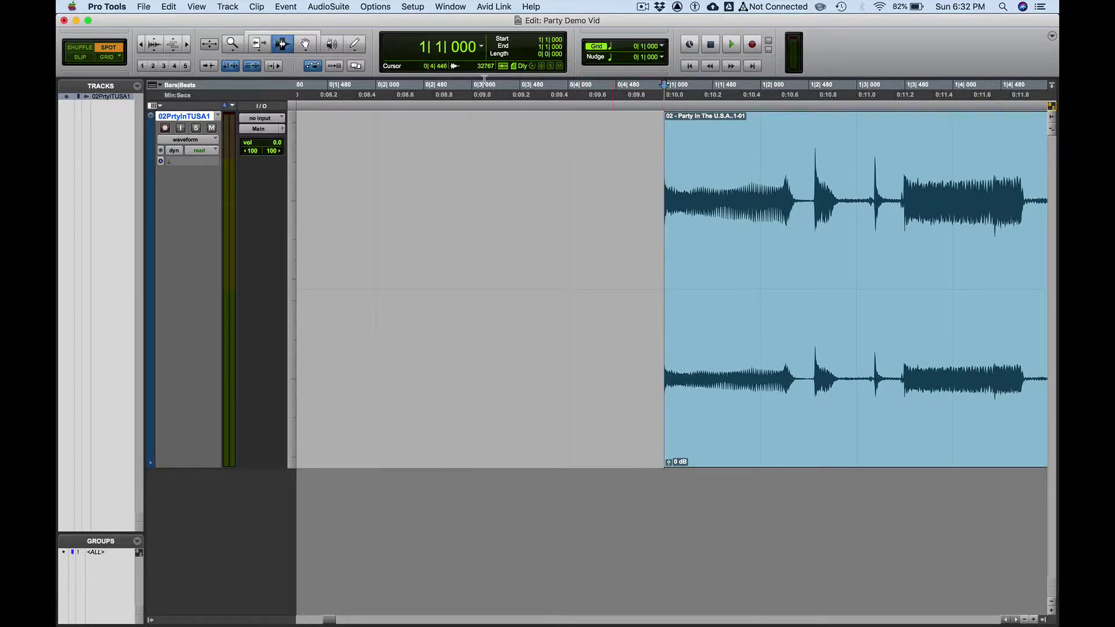
- Show the Markers, Tempo and Meter rulers above the track
click(158, 99)
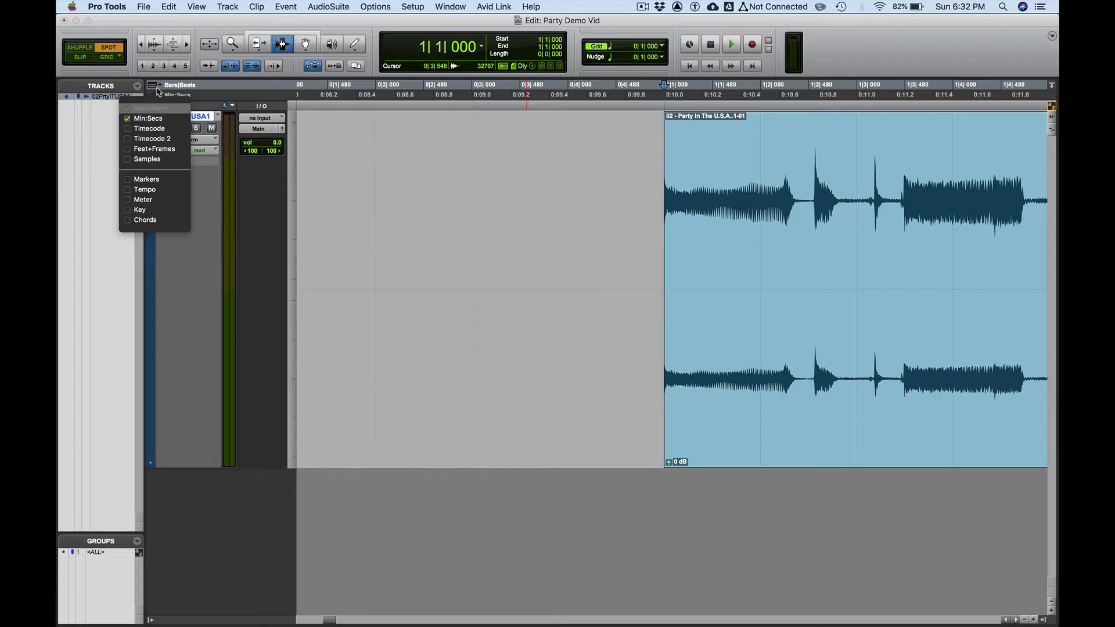
click(129, 180)
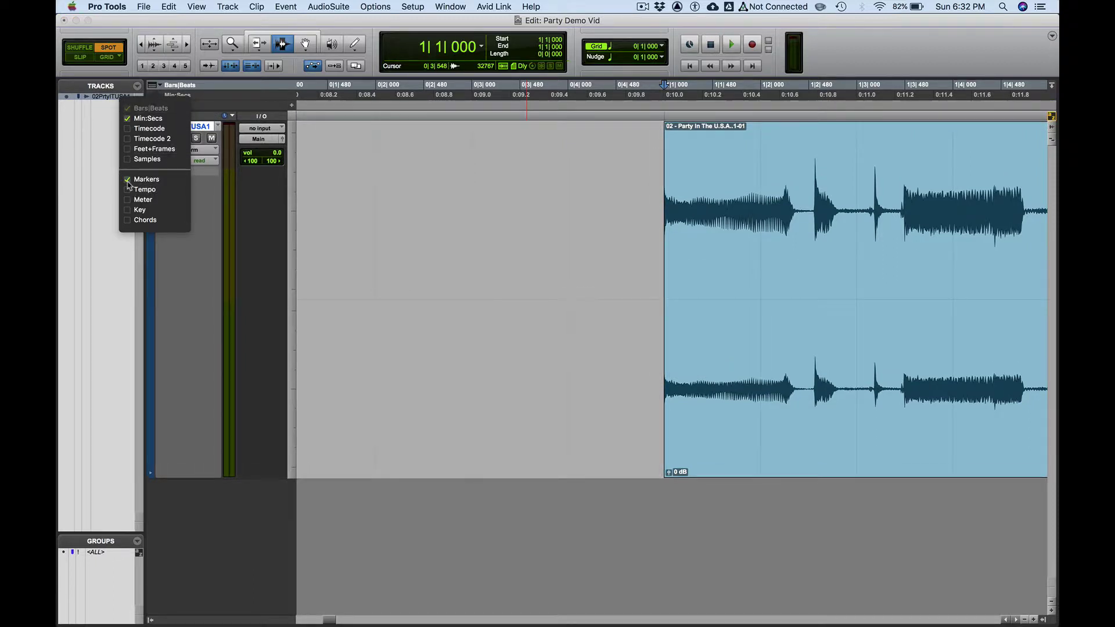
click(129, 191)
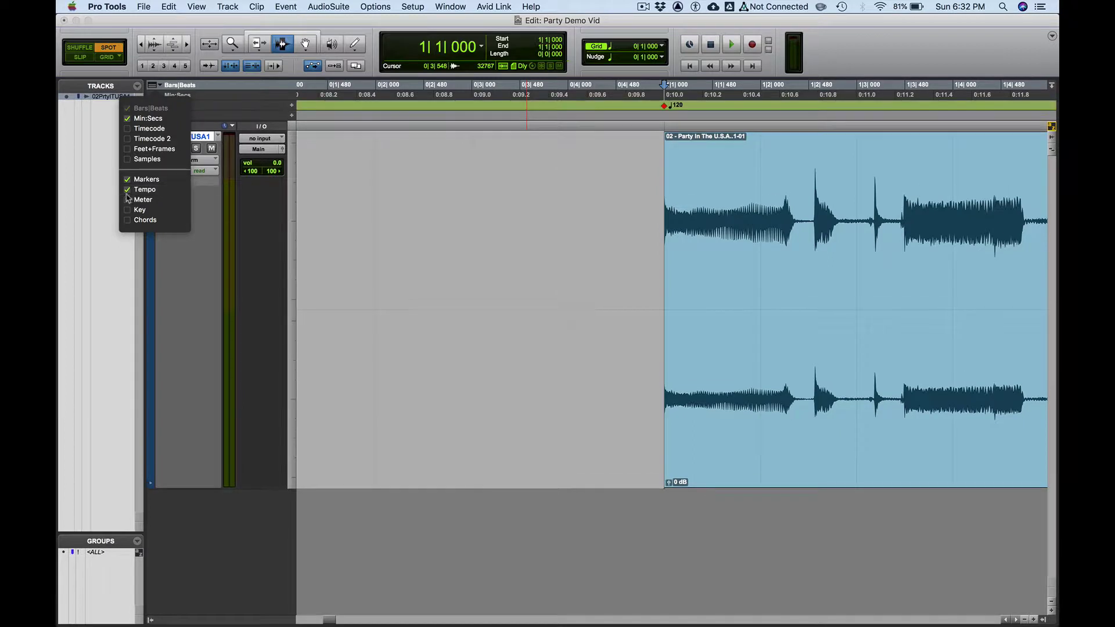
click(128, 200)
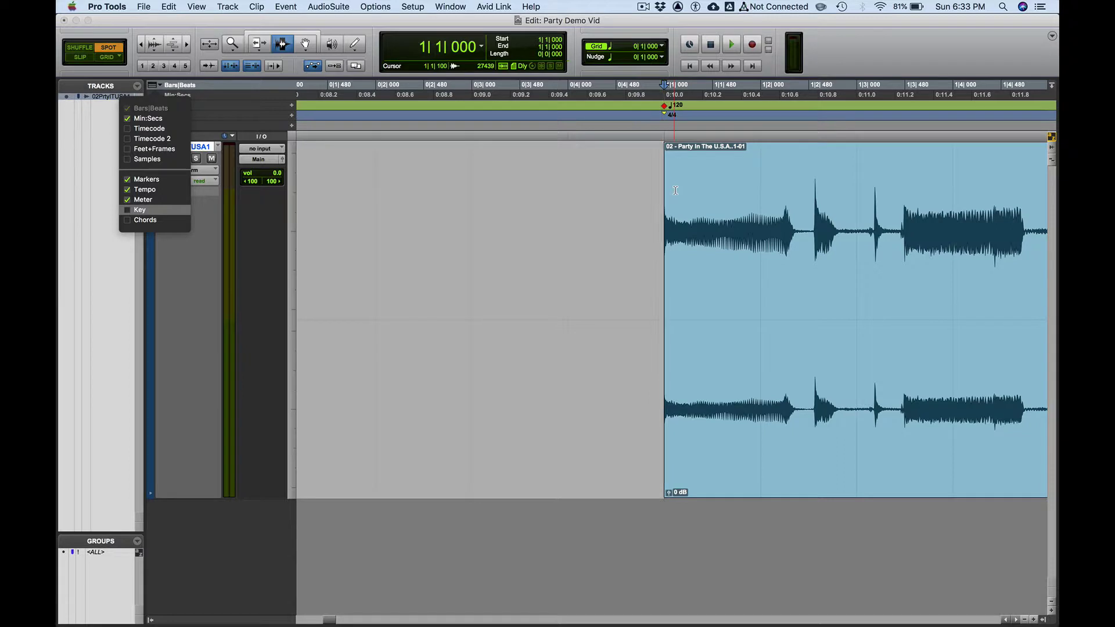
click(403, 255)
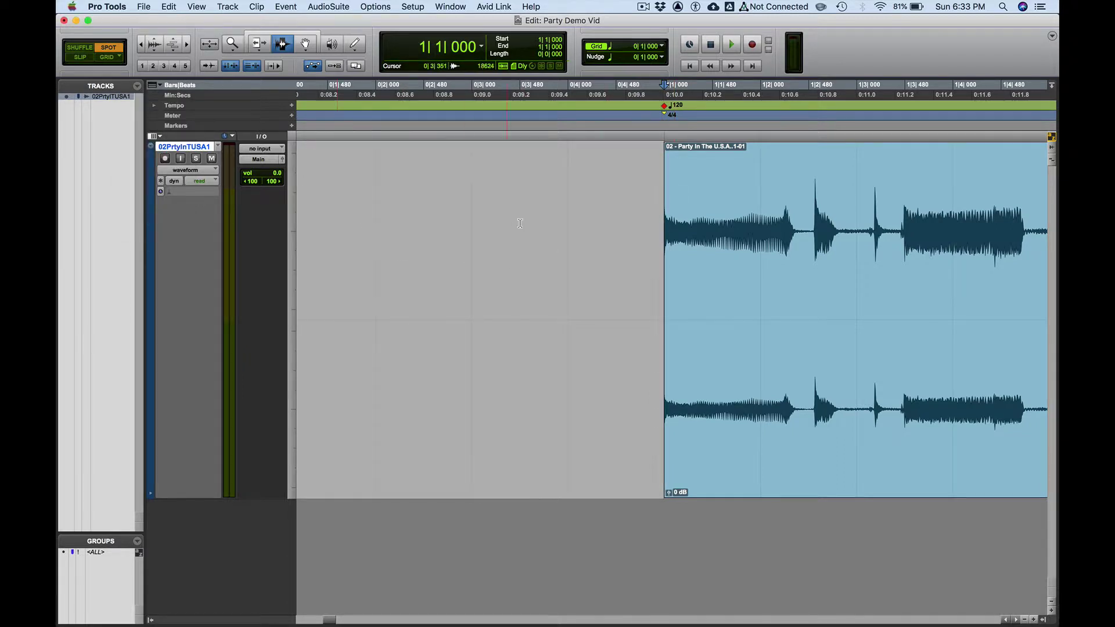
- Play the song from the clip's start and drop the cursor near the bar 3 downbeat, just before 0:15
key(r)
key(r)
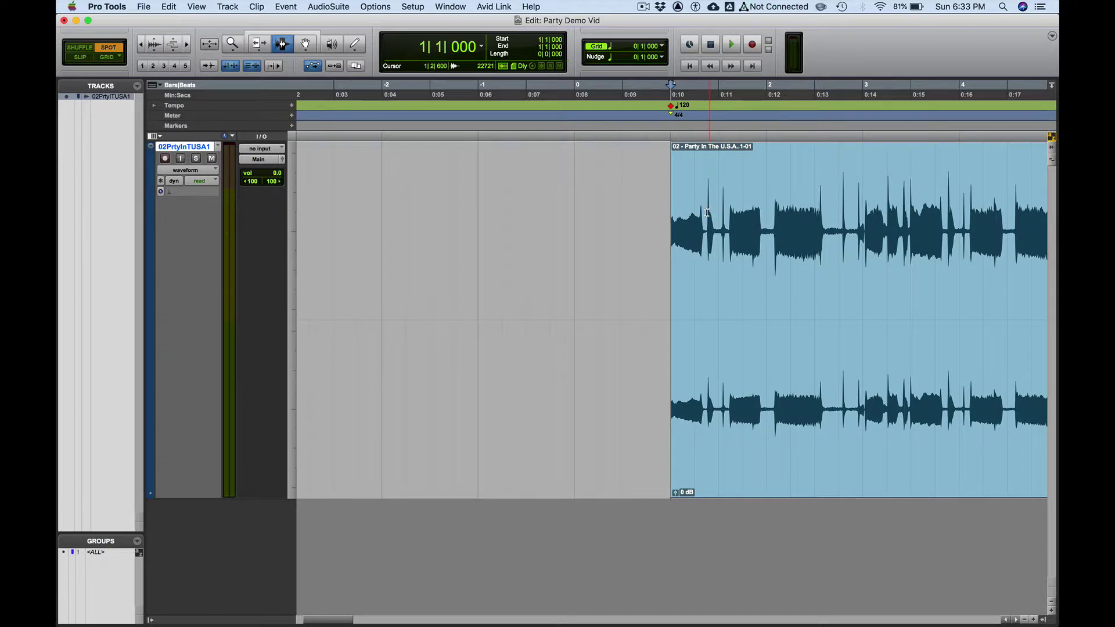
key(space)
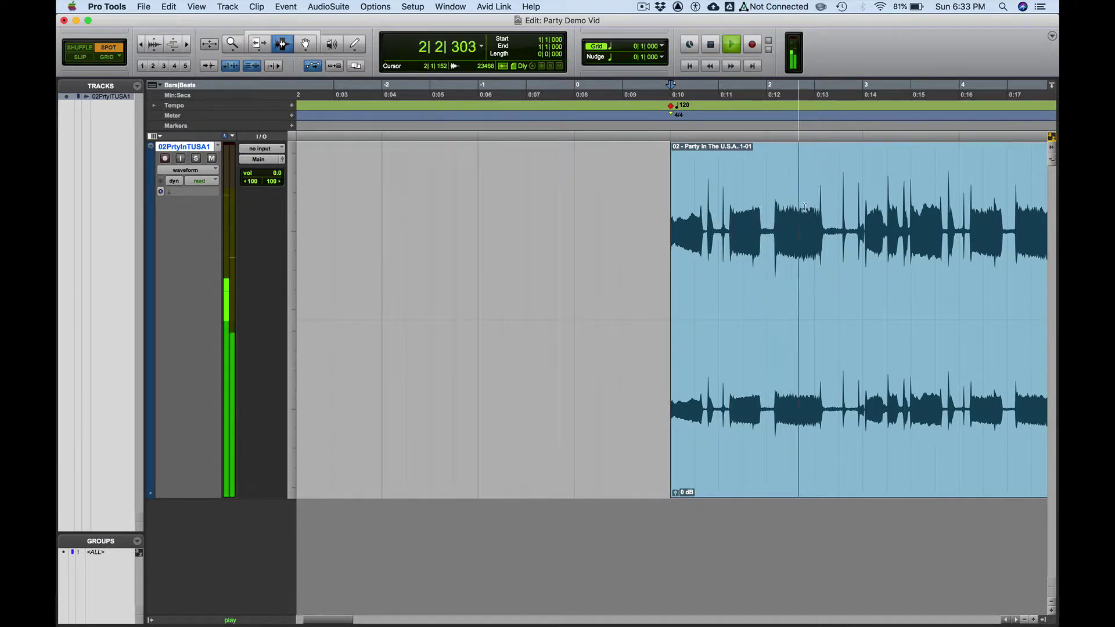
click(909, 210)
key(space)
- Frame the clip's opening bars and play from just before the hit near 0:15 to check the downbeat
key(F5)
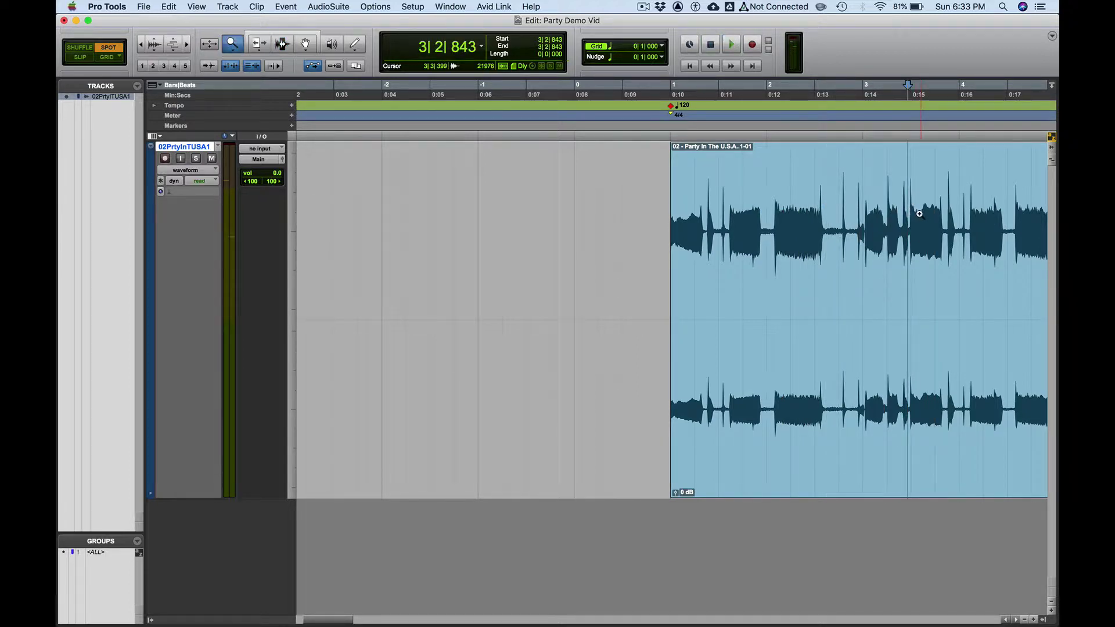
drag(920, 211, 901, 210)
alt+click(900, 211)
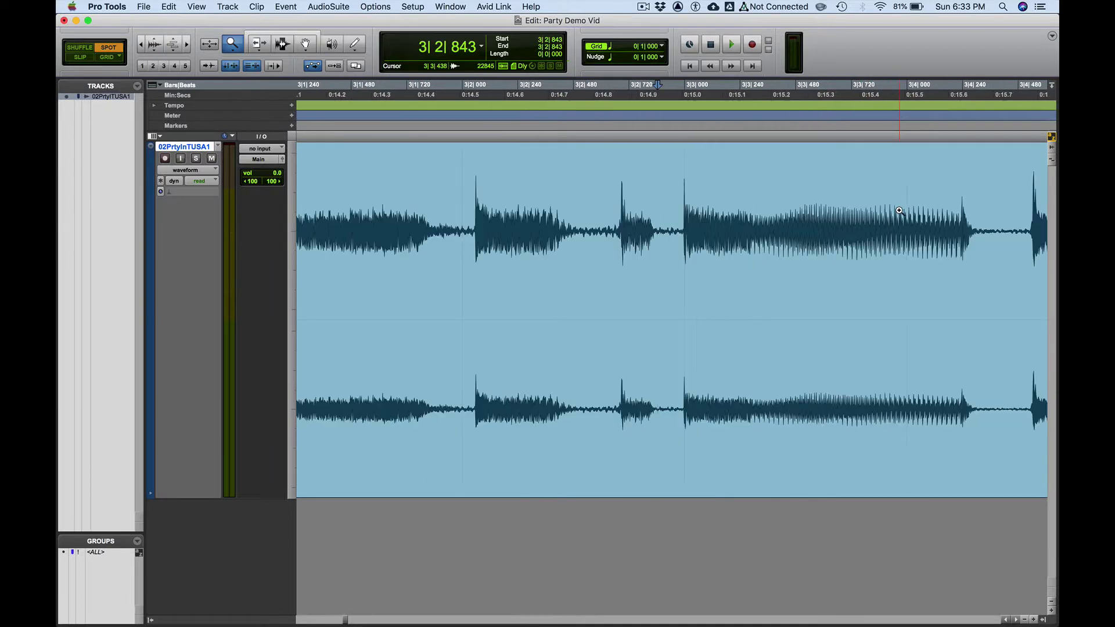
alt+click(900, 210)
alt+click(899, 210)
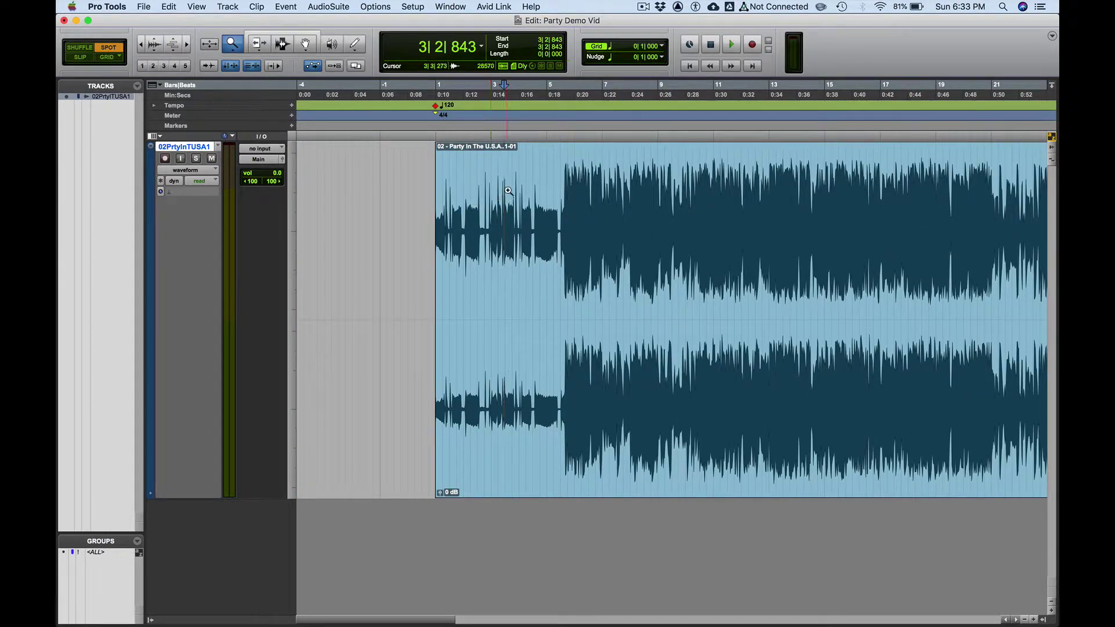
drag(549, 211, 443, 211)
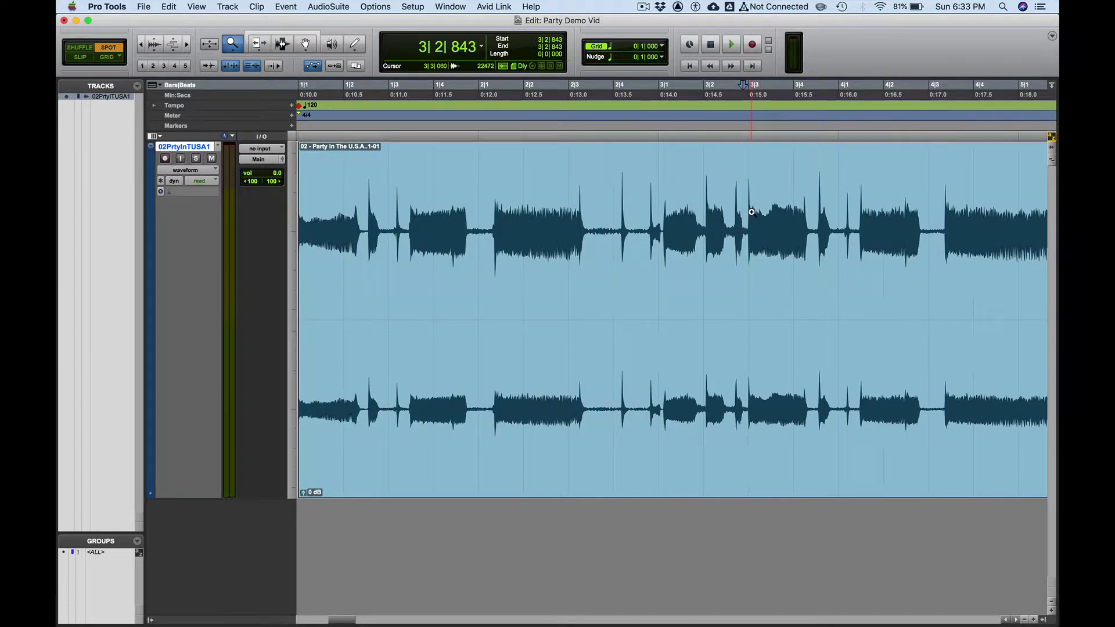
key(F7)
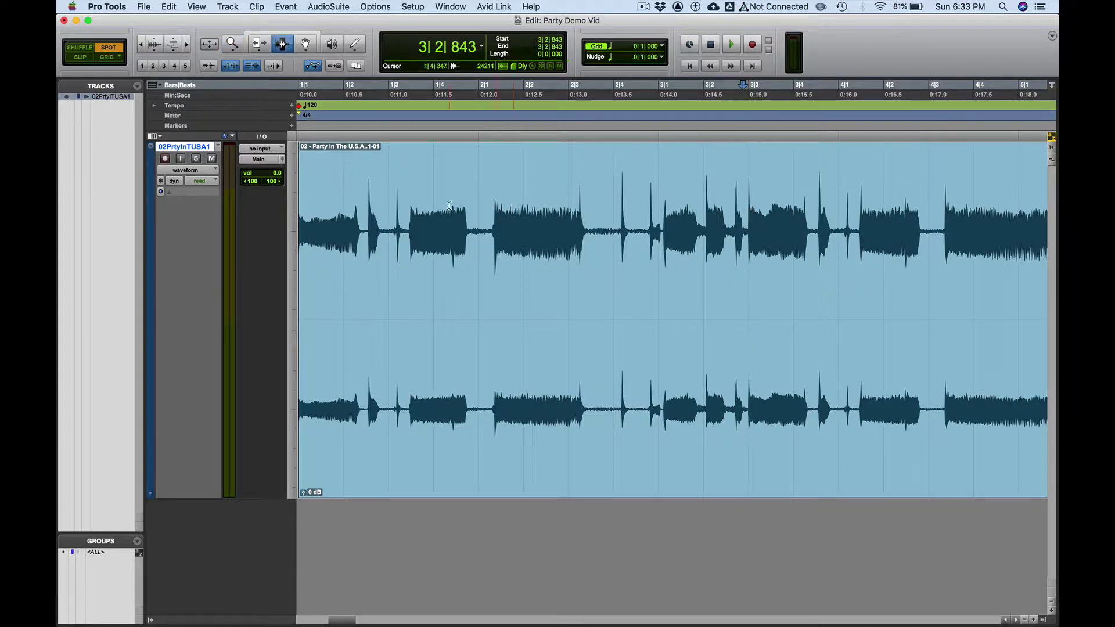
click(488, 198)
key(space)
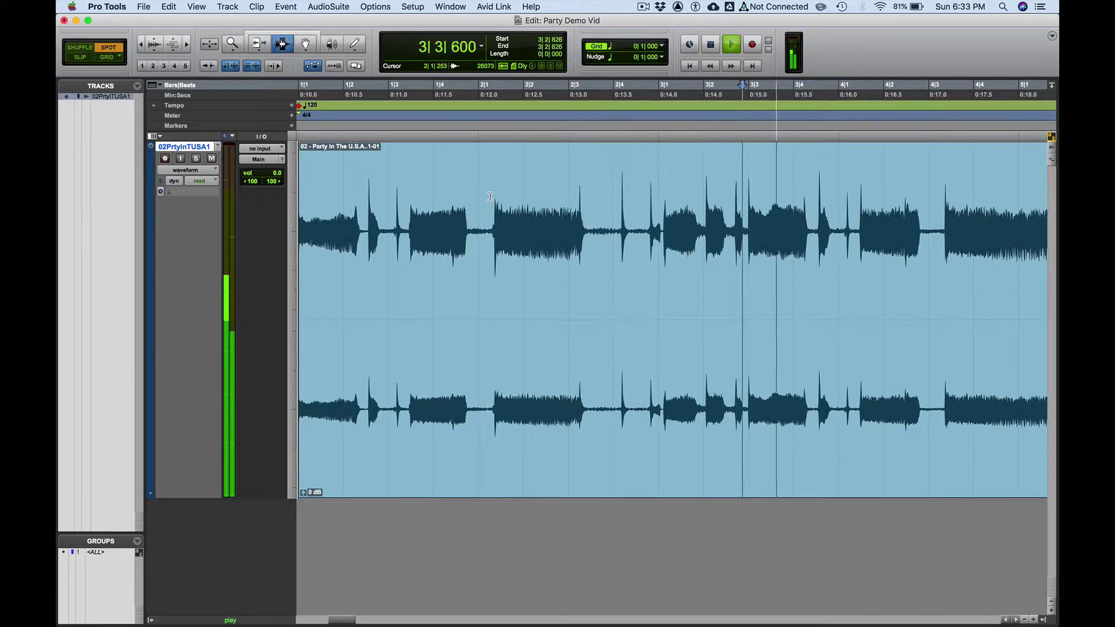
key(space)
click(742, 211)
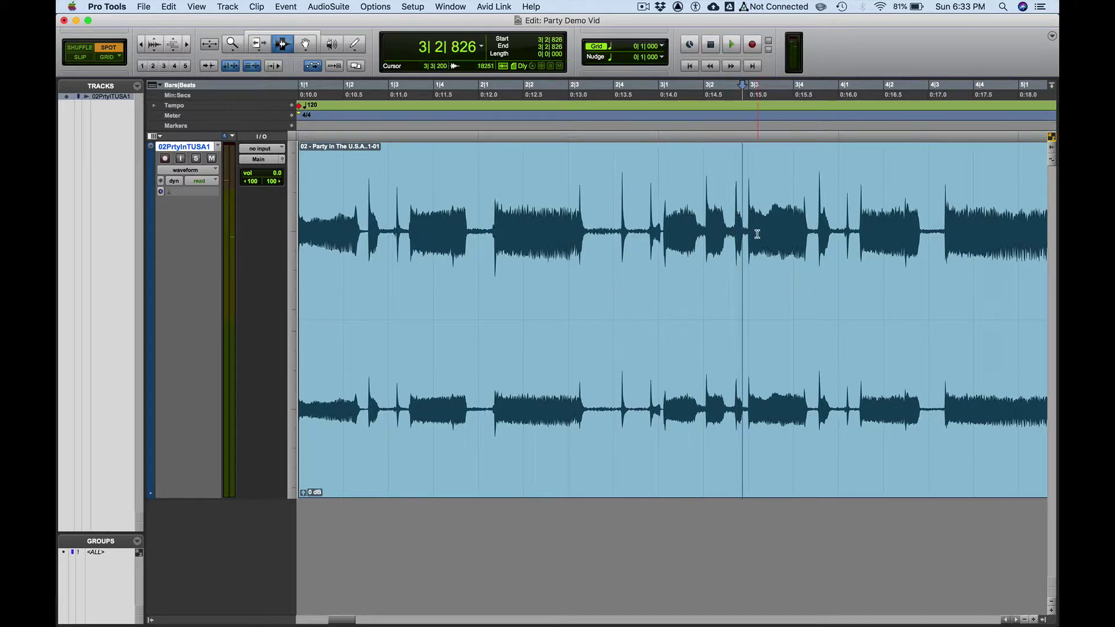
- Zoom in on the hit near 0:15 and replay the passage from 3|2|826 to compare the beats
key(super+bracketright)
key(super+bracketright)
key(super+bracketright)
key(super+bracketright)
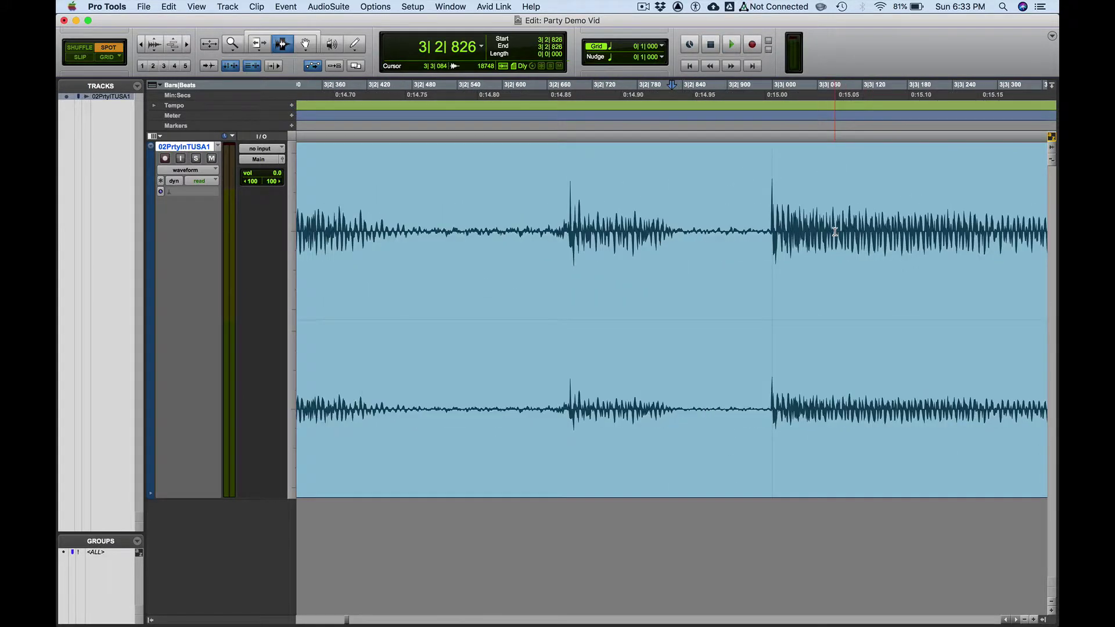
key(space)
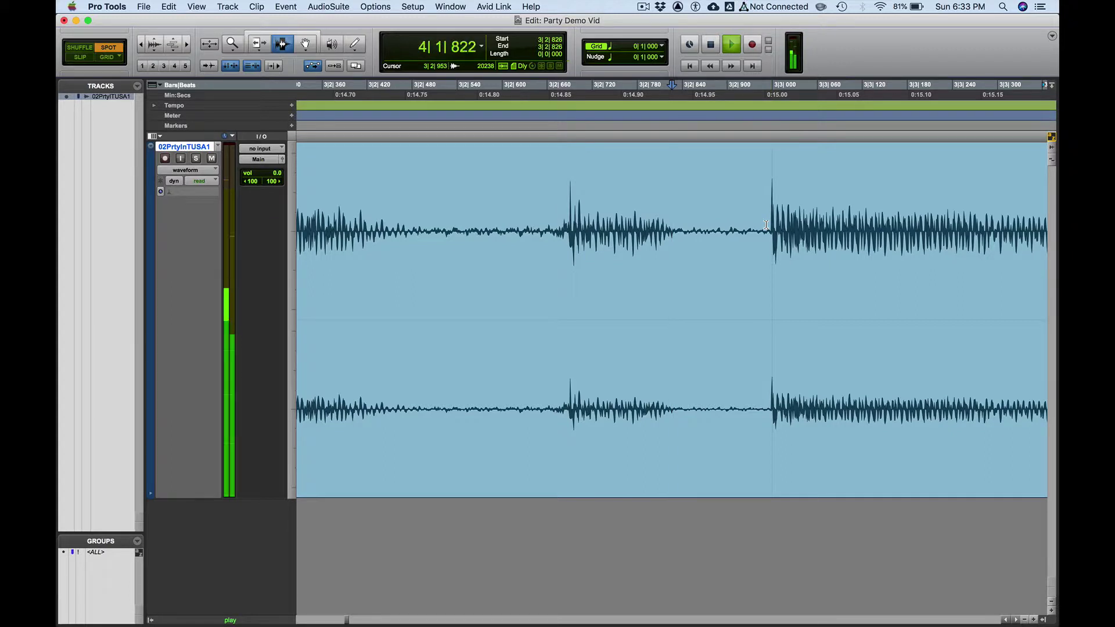
key(space)
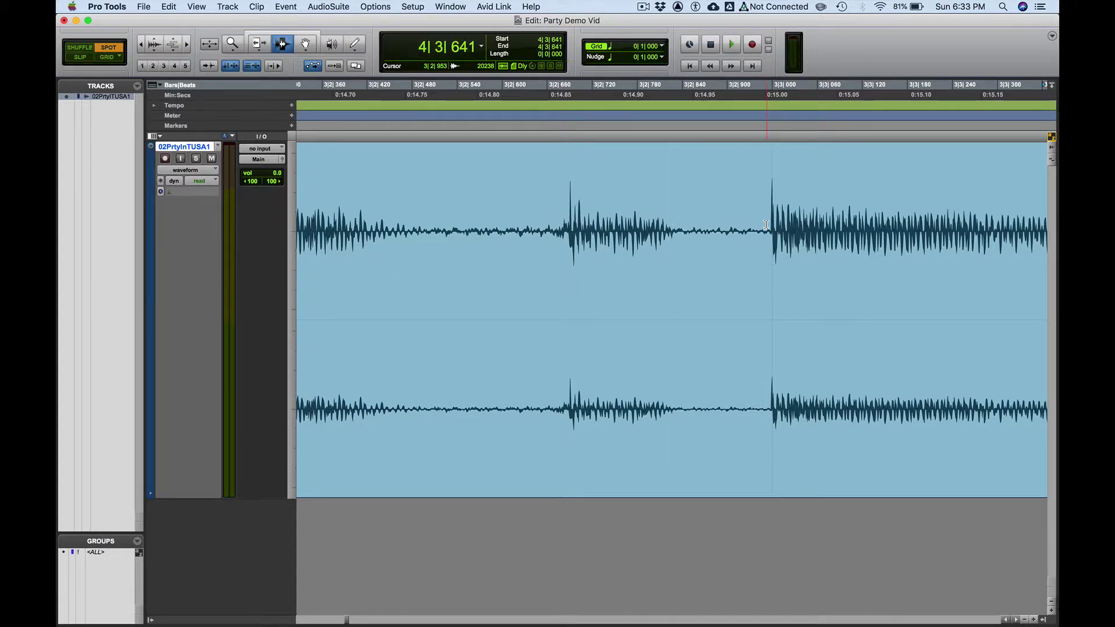
key(Left)
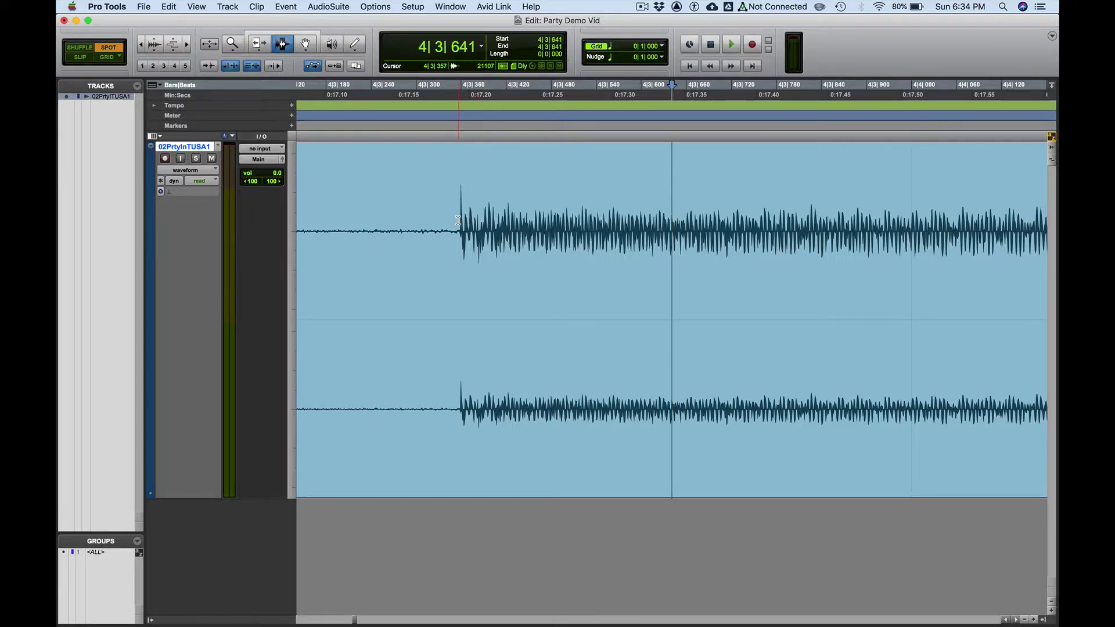
- Zoom back out to the clip's opening and replay the song to relocate the bar 3 downbeat near 0:15
key(r)
key(r)
key(r)
key(r)
key(r)
key(r)
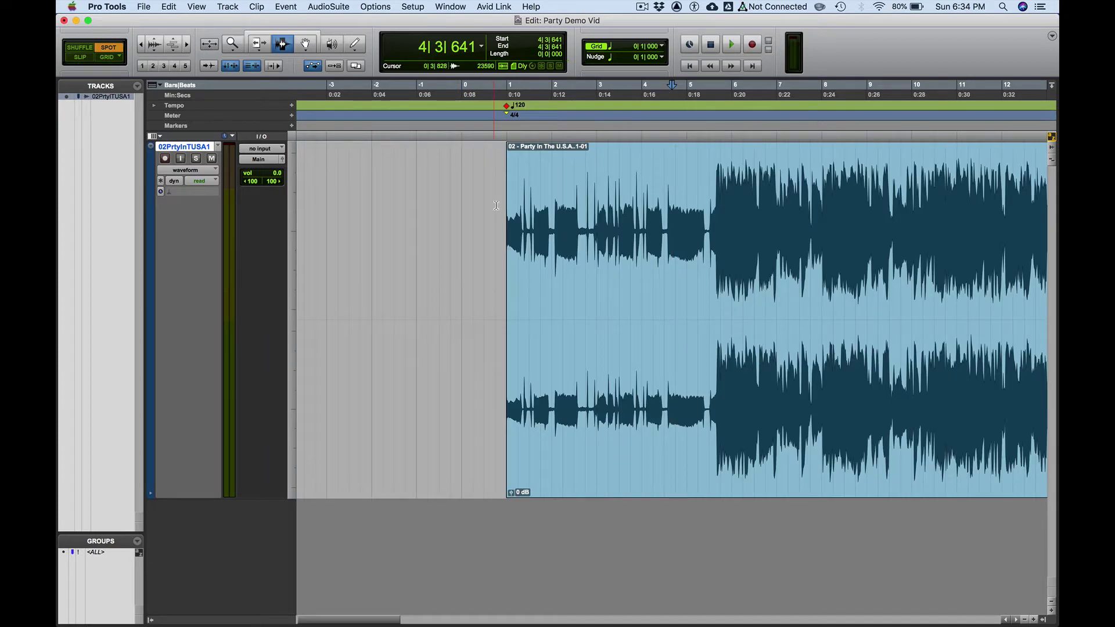
key(t)
key(t)
key(r)
click(334, 210)
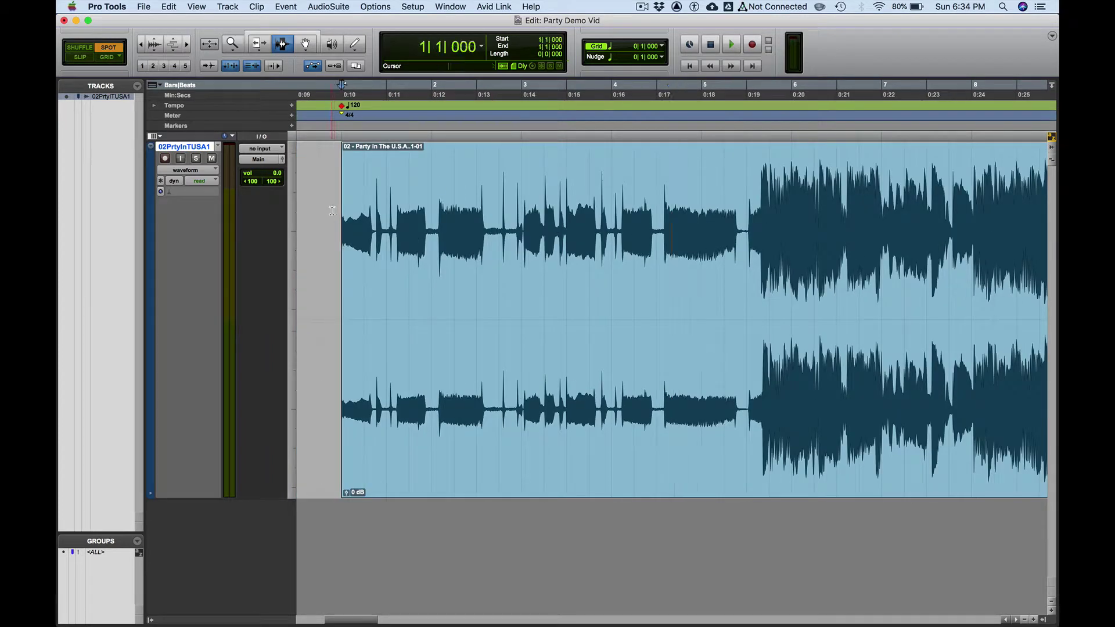
key(space)
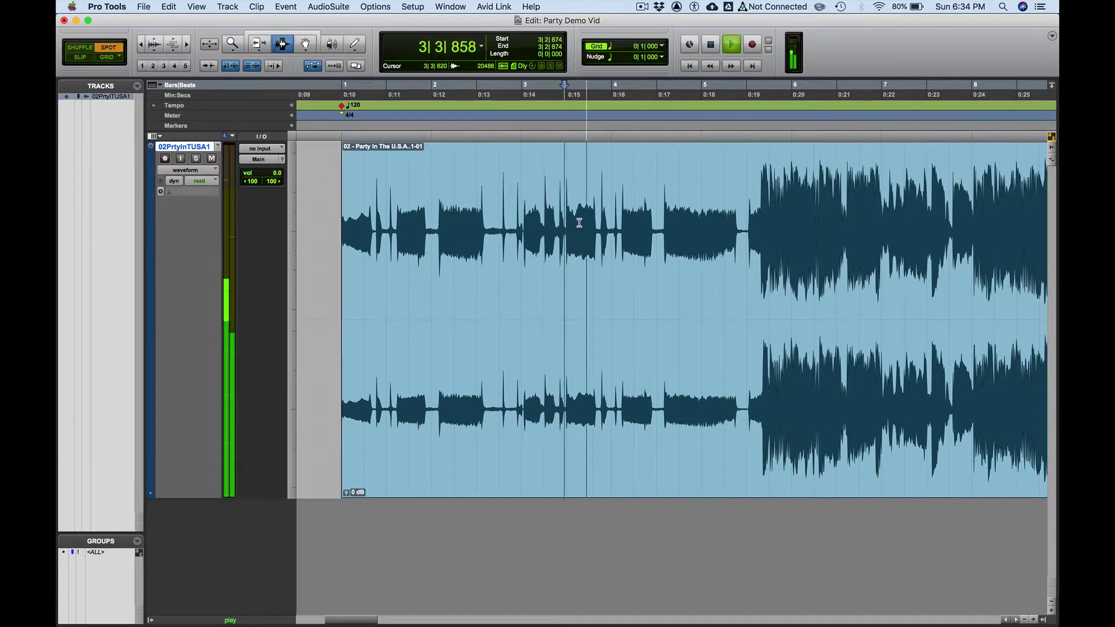
key(space)
- Place the edit cursor exactly on the onset of the transient at about 0:15.005
key(F5)
drag(584, 220, 552, 214)
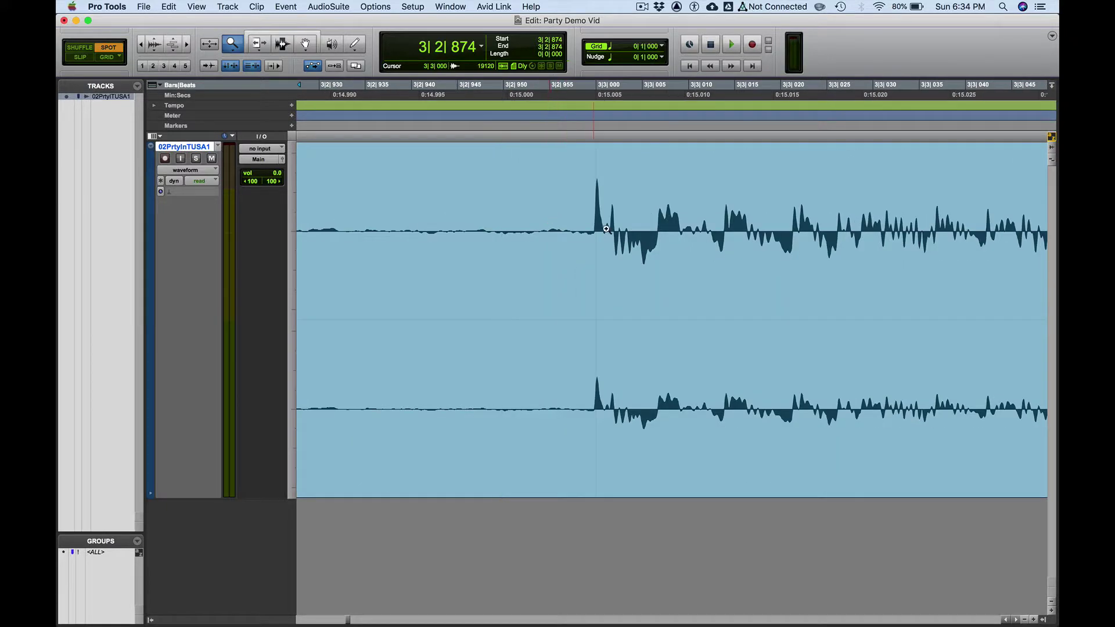
drag(627, 229, 567, 219)
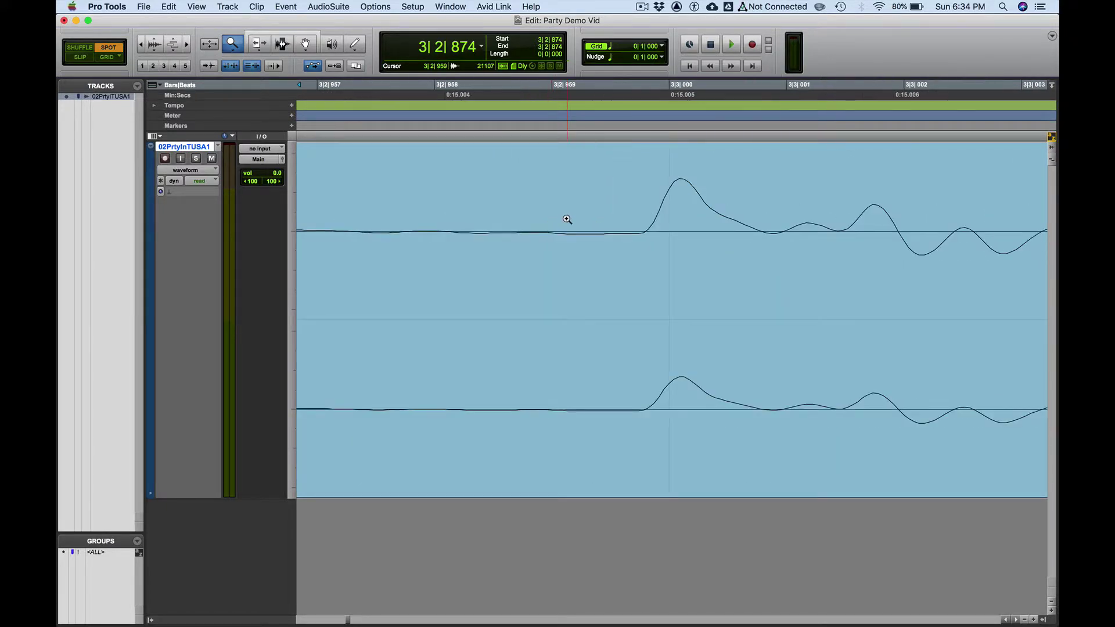
scroll(567, 219, down, 2)
scroll(567, 219, up, 2)
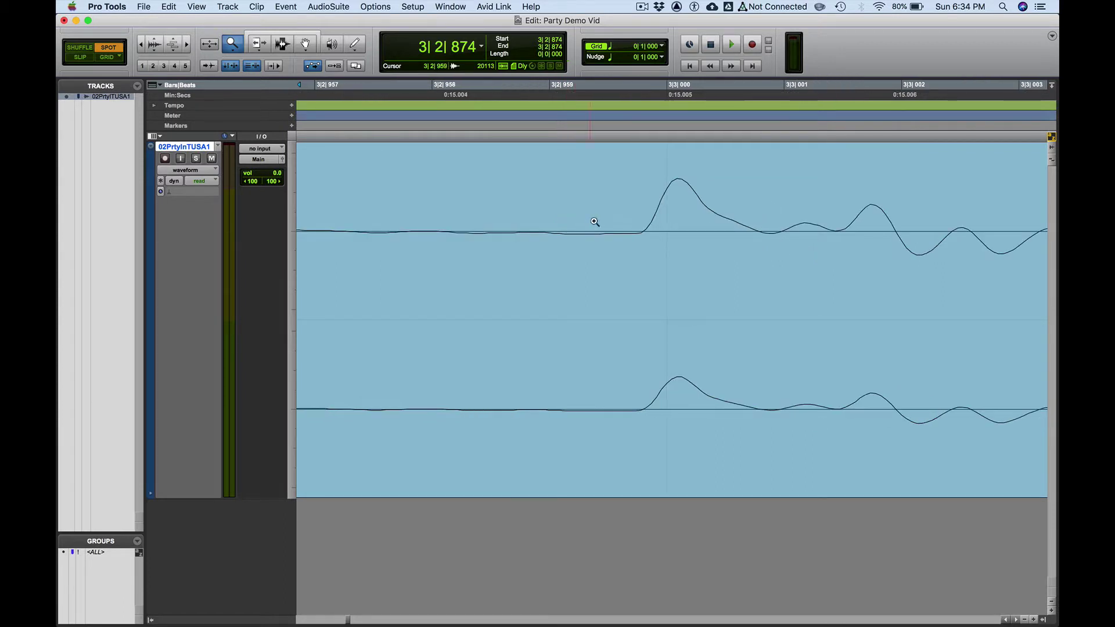
key(F7)
click(644, 227)
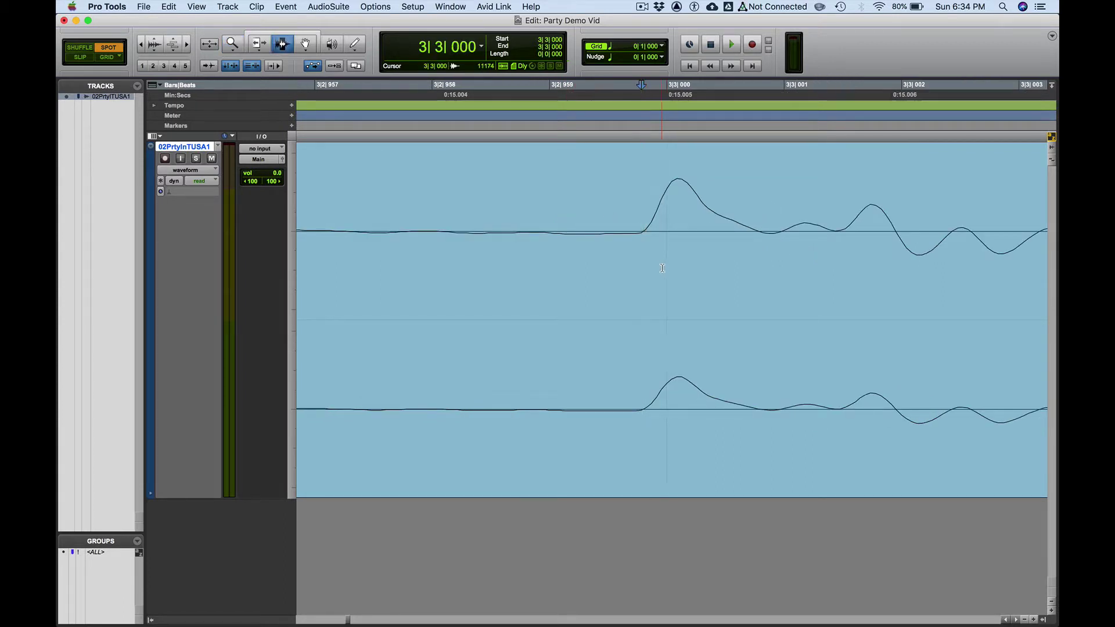
- Identify the beat at the cursor as 3|1|000 in 4/4
key(super+i)
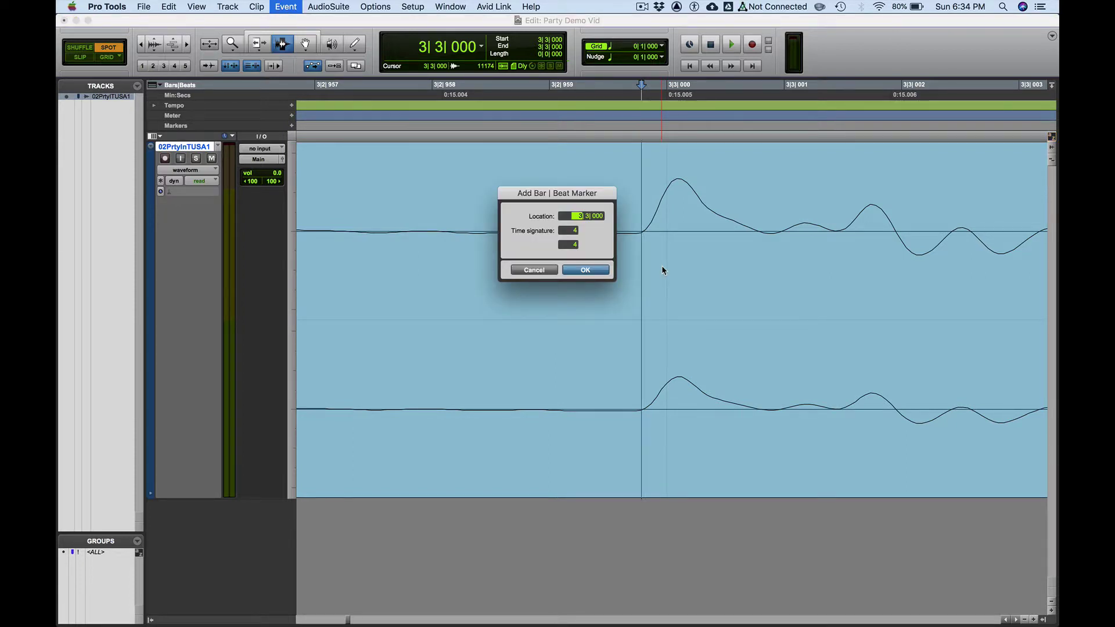
key(Right)
text(1)
key(Return)
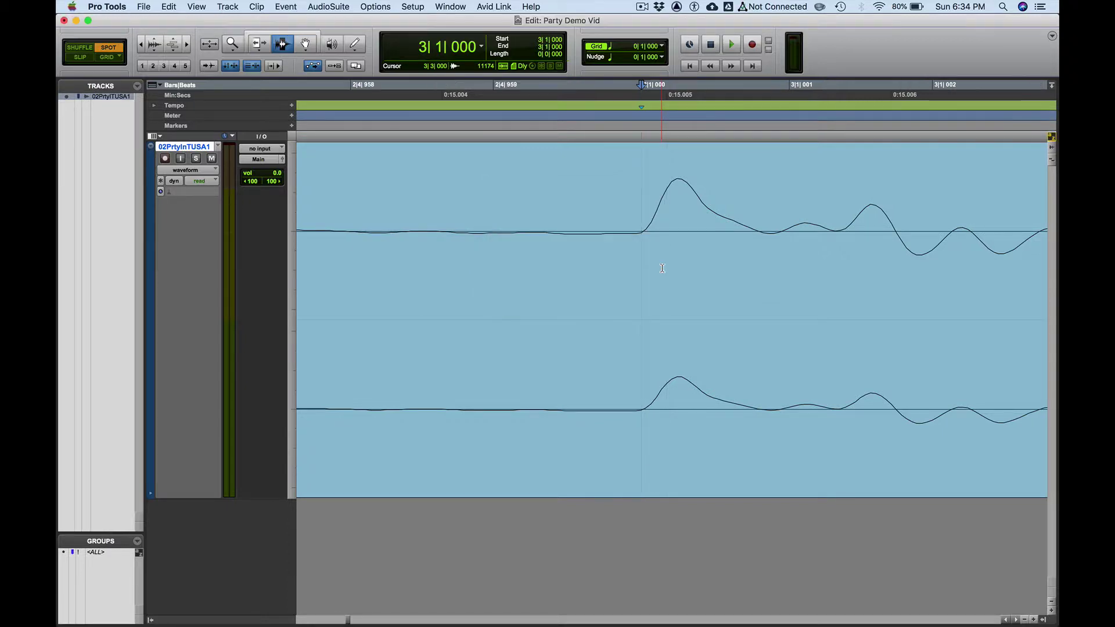
- Play the song from bar 3 and drop the cursor near the bar 5 downbeat, just before 0:20
scroll(681, 260, down, 9)
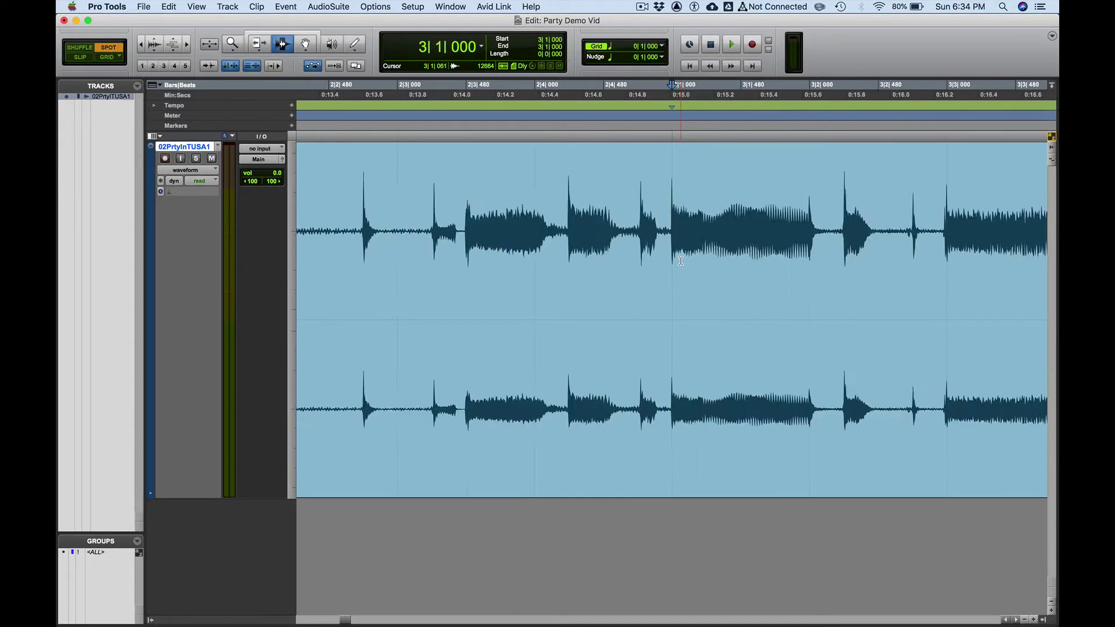
scroll(680, 260, down, 1)
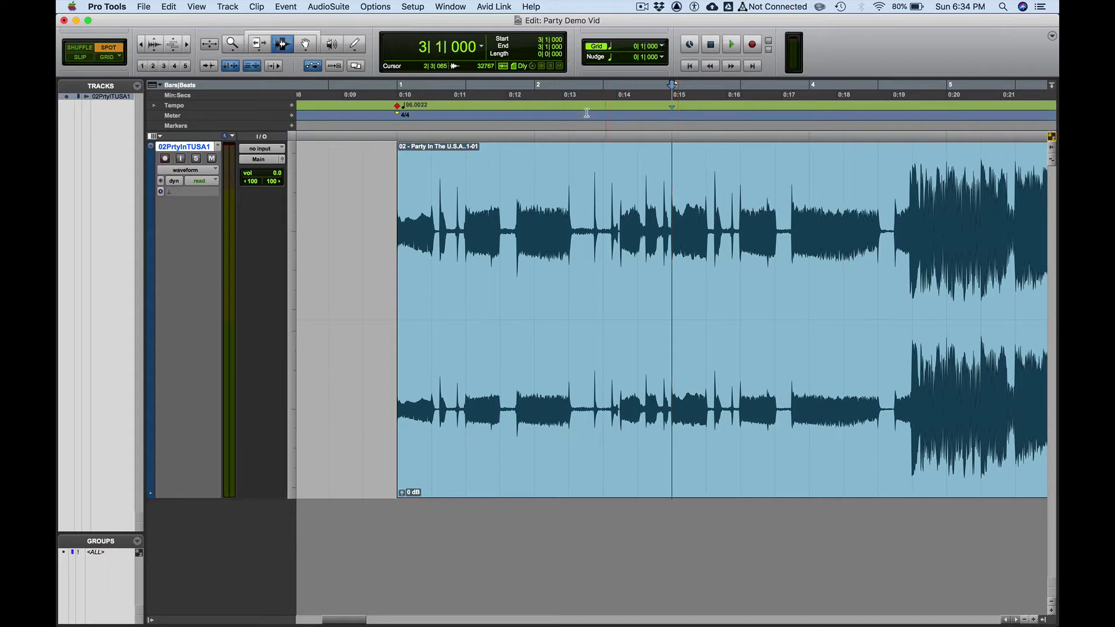
key(space)
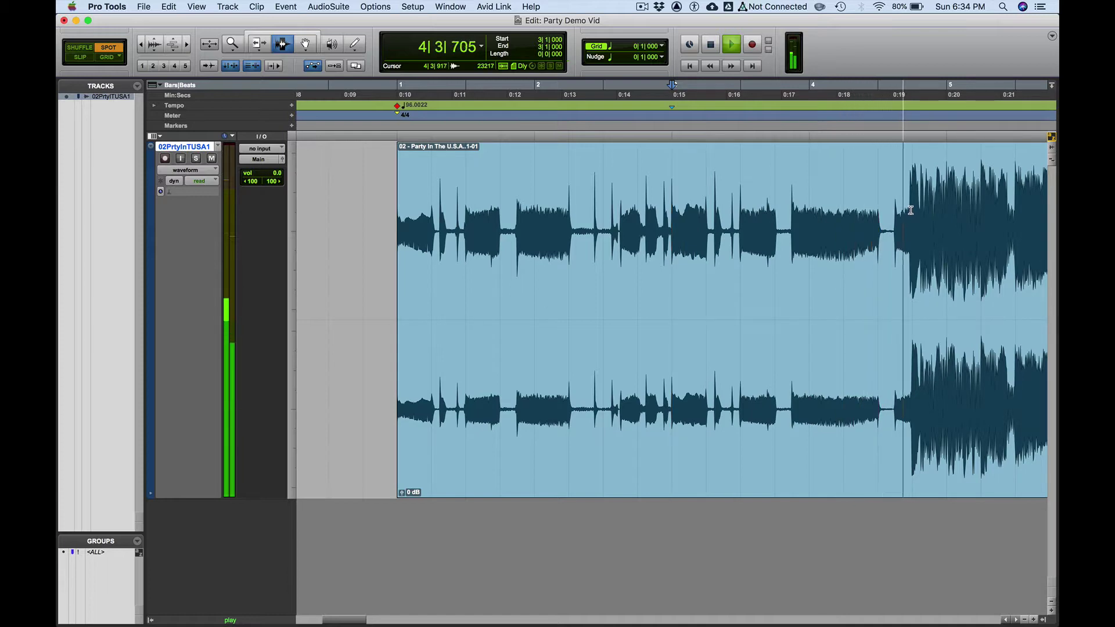
click(944, 209)
key(space)
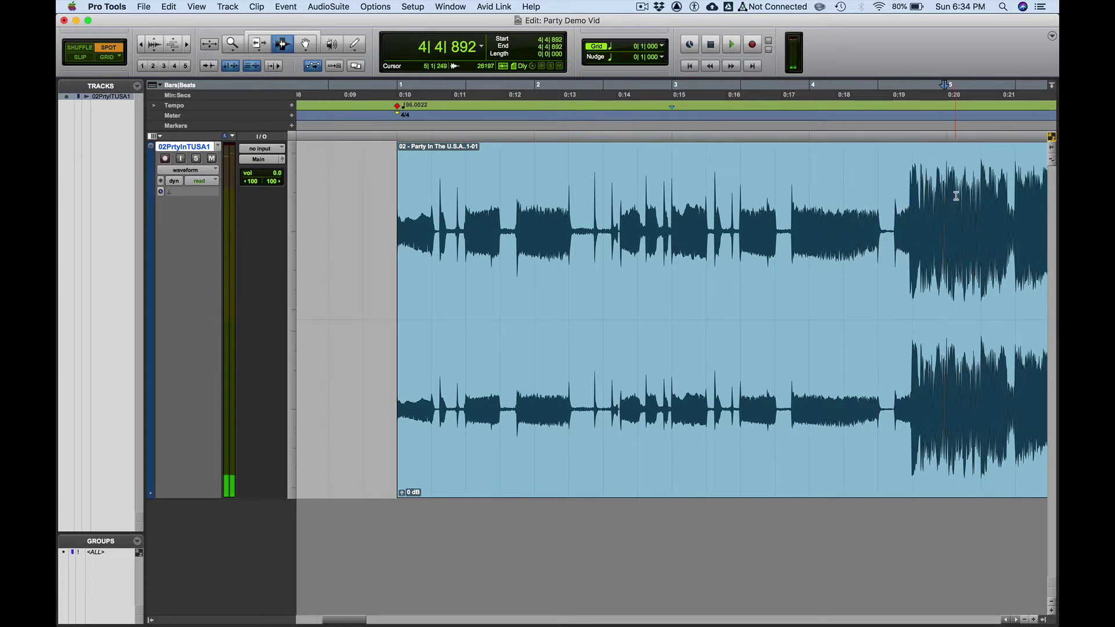
- Place the edit cursor exactly on the onset of the bar 5 downbeat transient at about 0:20.008
key(F5)
drag(961, 191, 930, 185)
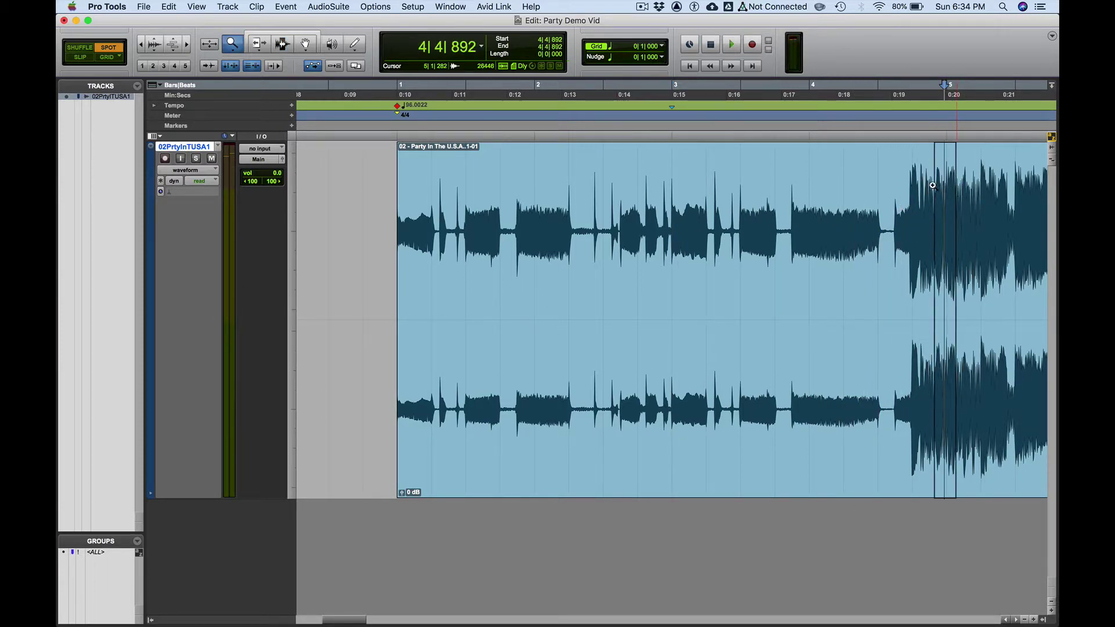
key(F7)
key(F5)
drag(807, 221, 758, 221)
key(F7)
click(633, 226)
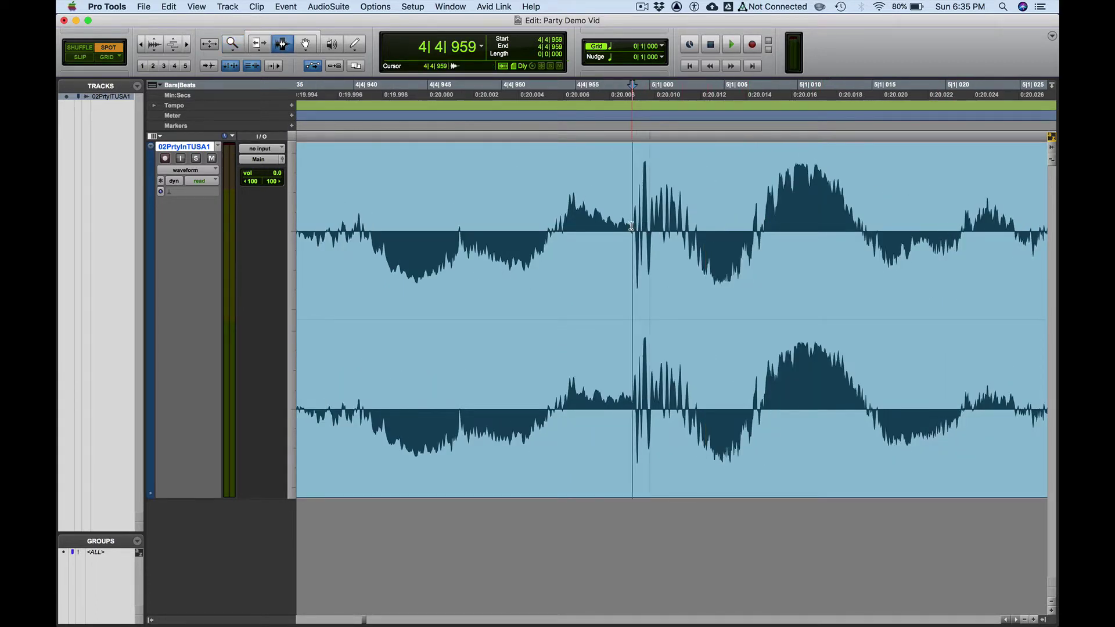
- Identify the beat at the cursor as 5|1|000 in 4/4
key(super+i)
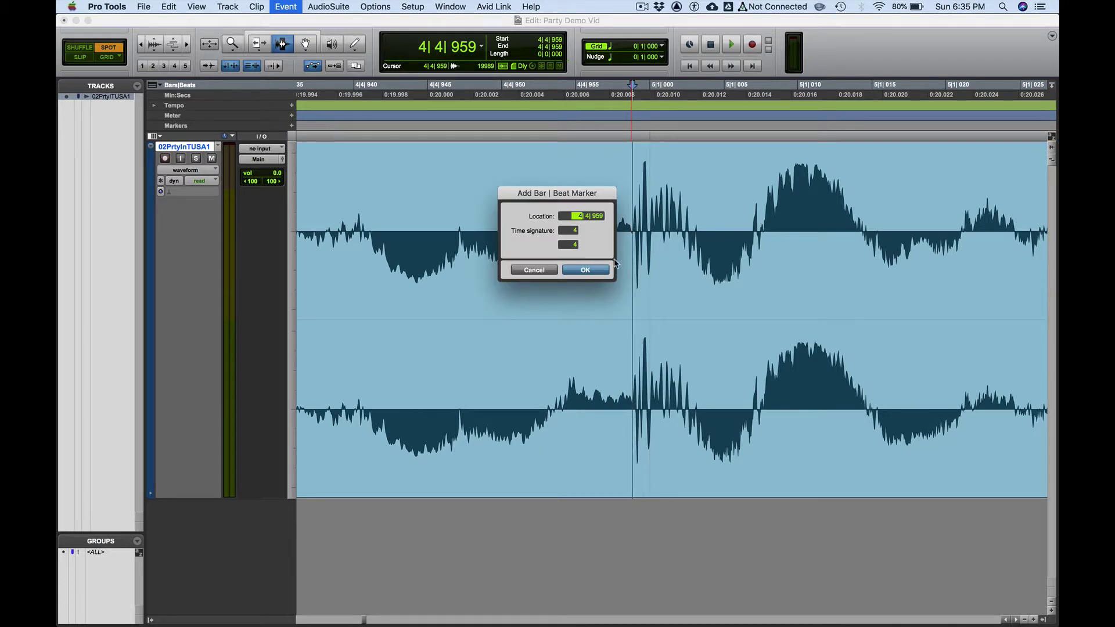
text(5)
key(Return)
key(super+bracketleft)
key(super+bracketleft)
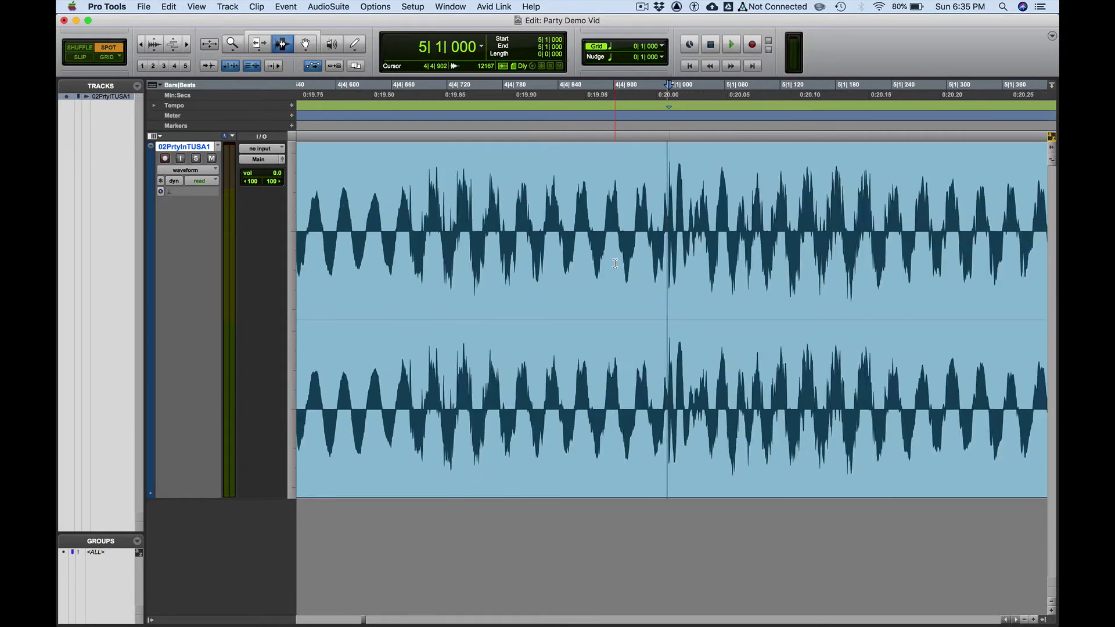
- Play the song from bar 5 to check that the bar and beat counter follows the music
key(super+bracketleft)
key(super+bracketleft)
key(super+bracketleft)
key(super+bracketleft)
key(super+bracketleft)
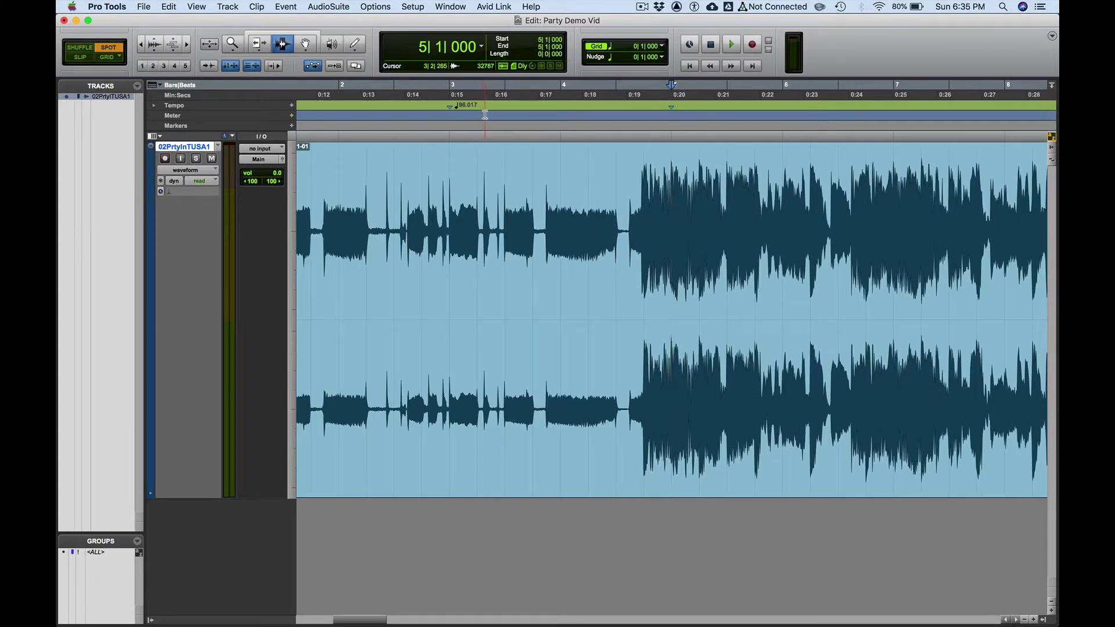
key(super+bracketleft)
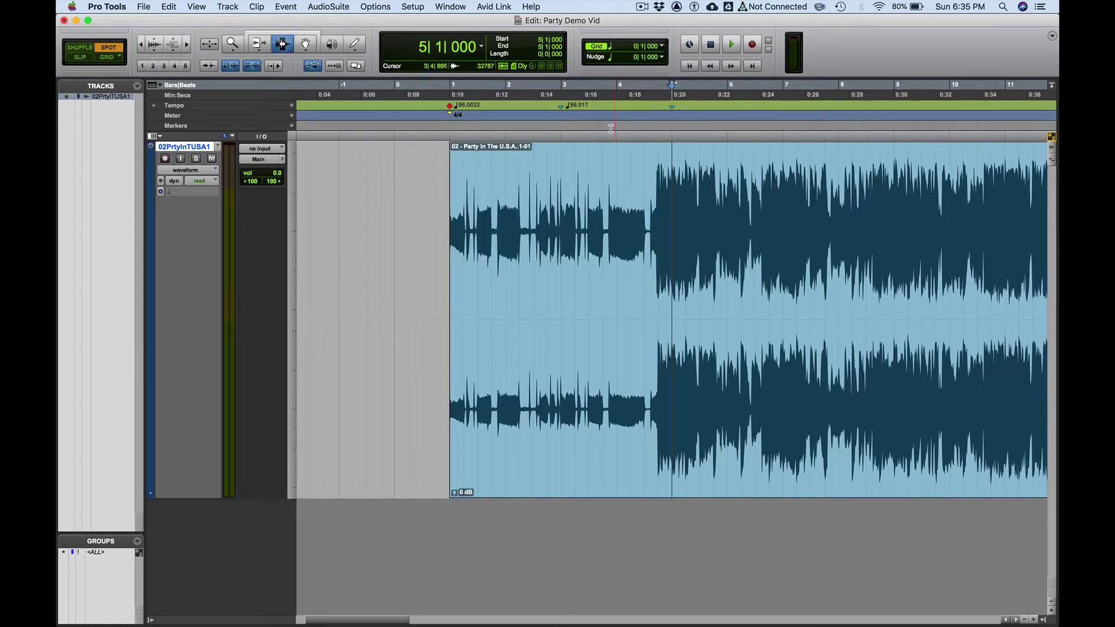
key(space)
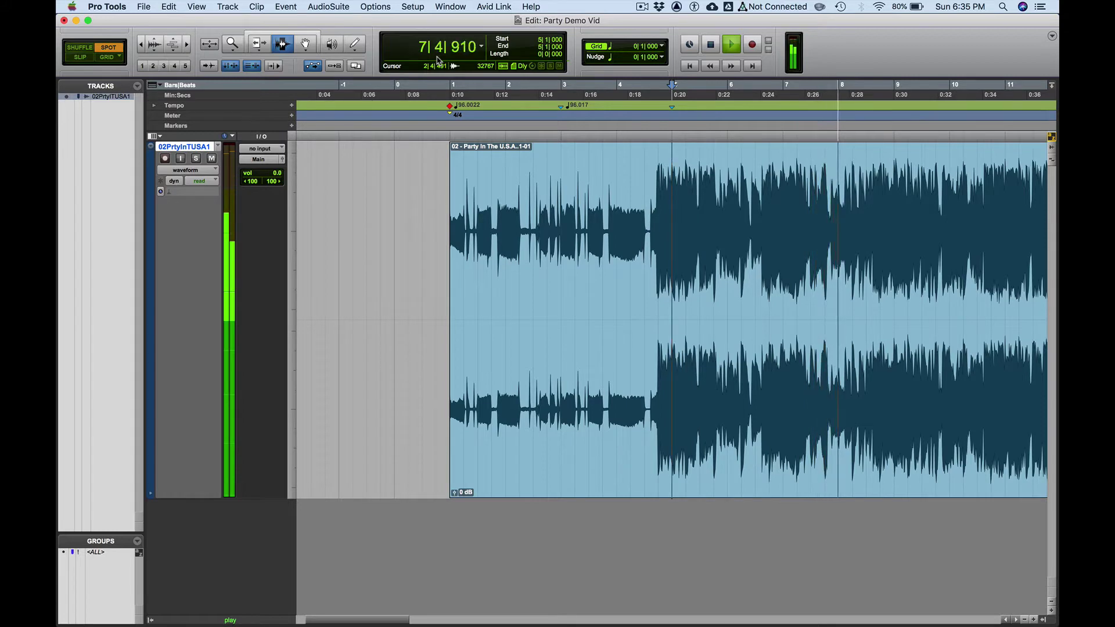
key(space)
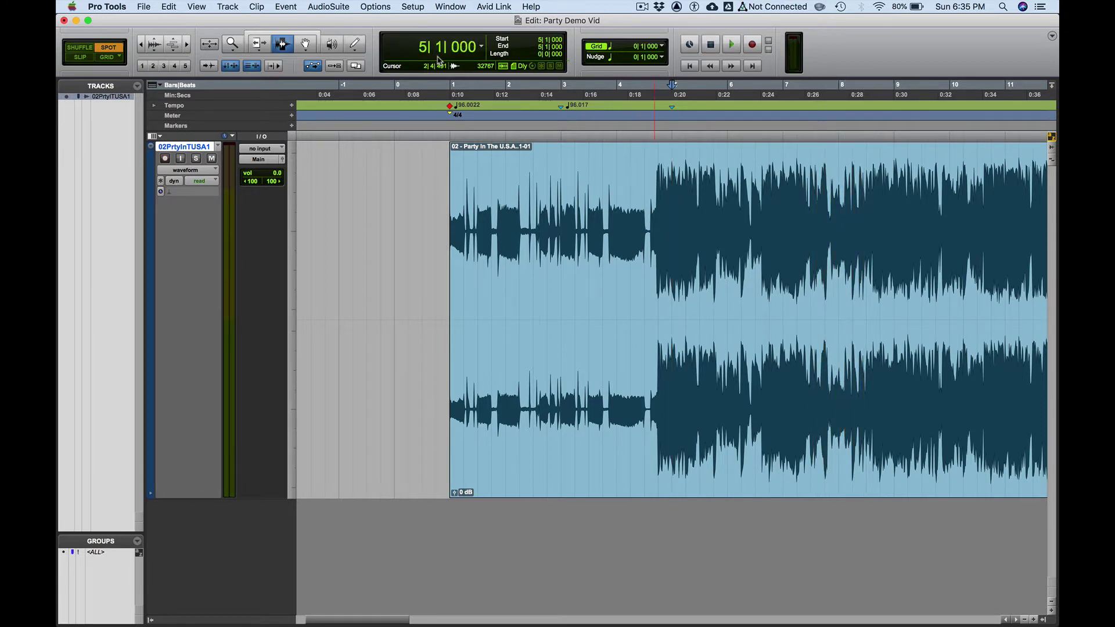
- Play the song from just before beat 2 of bar 75 to check the grid alignment near its end
key(super+bracketleft)
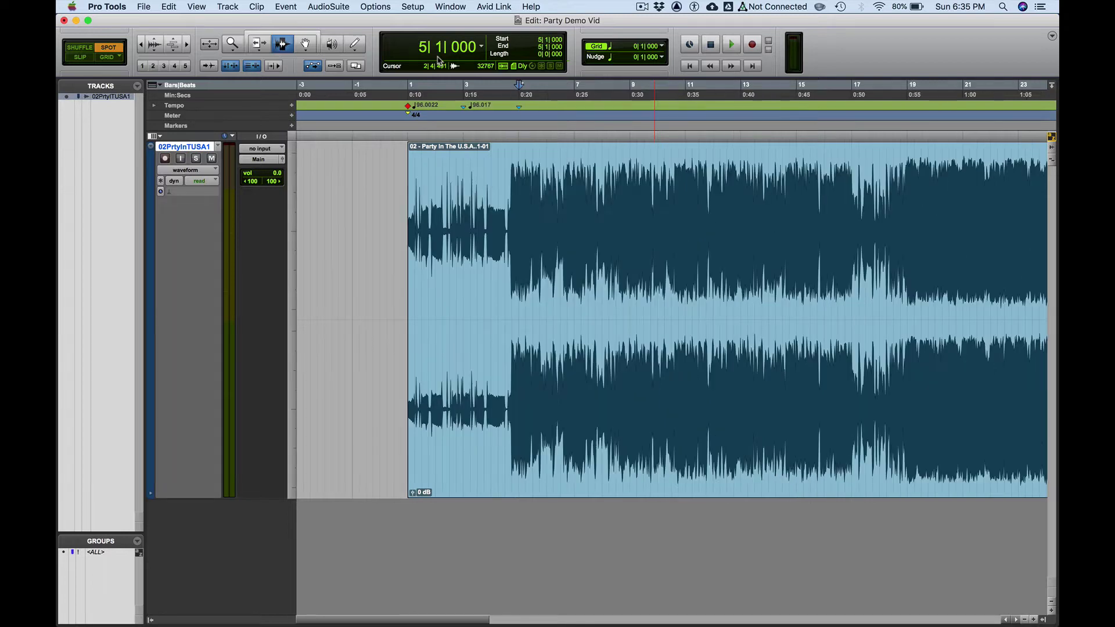
key(super+bracketleft)
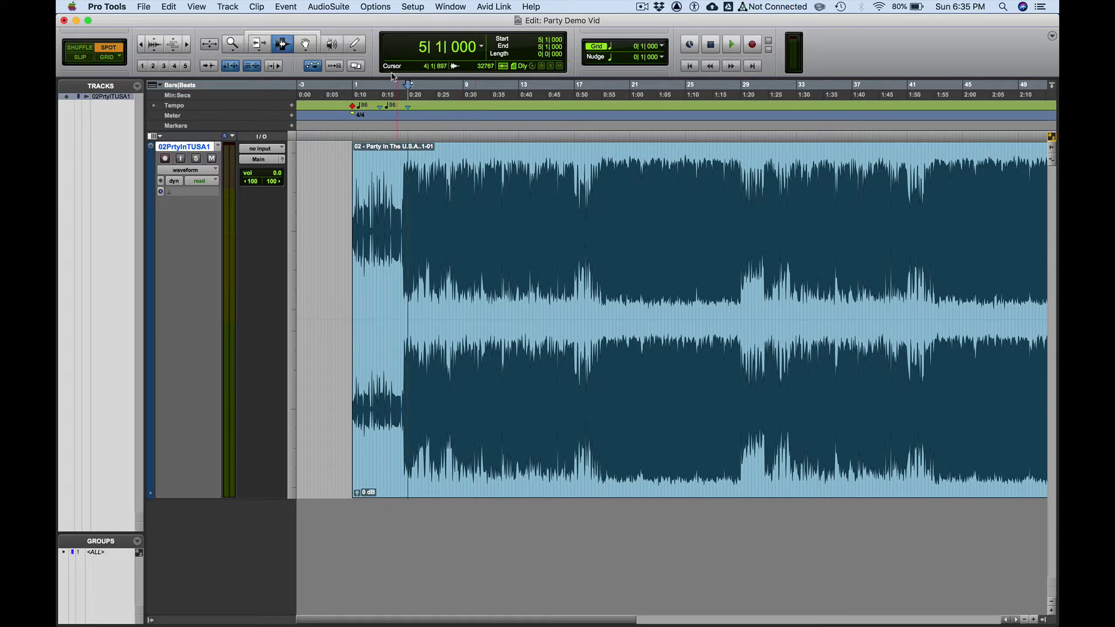
key(super+bracketright)
key(super+bracketright)
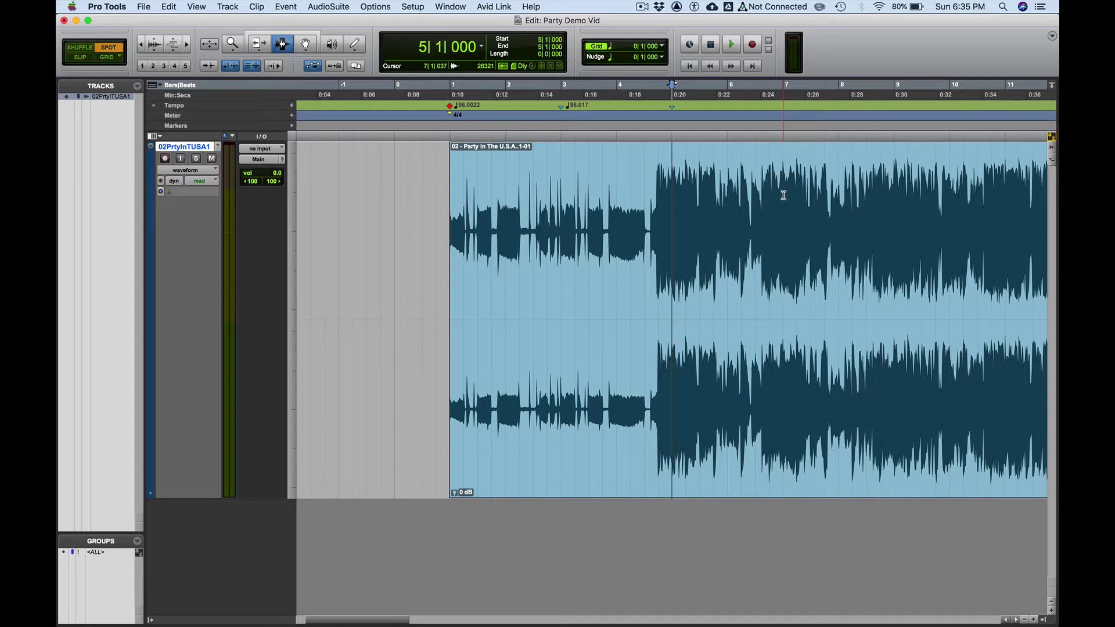
key(super+bracketleft)
key(super+bracketleft)
key(super+bracketleft)
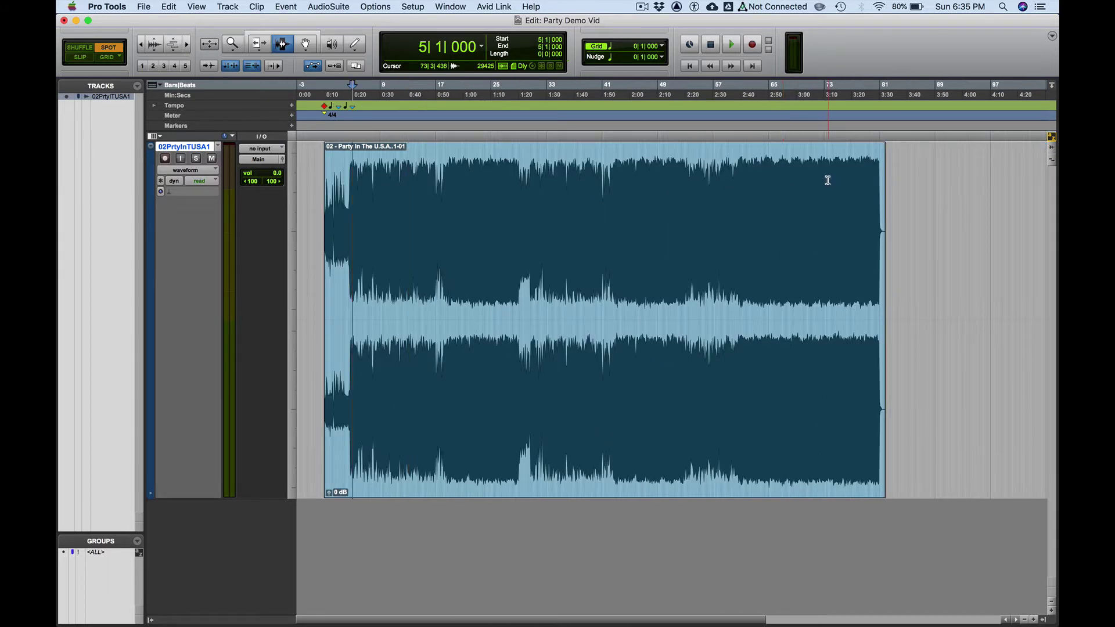
key(F5)
drag(863, 182, 650, 151)
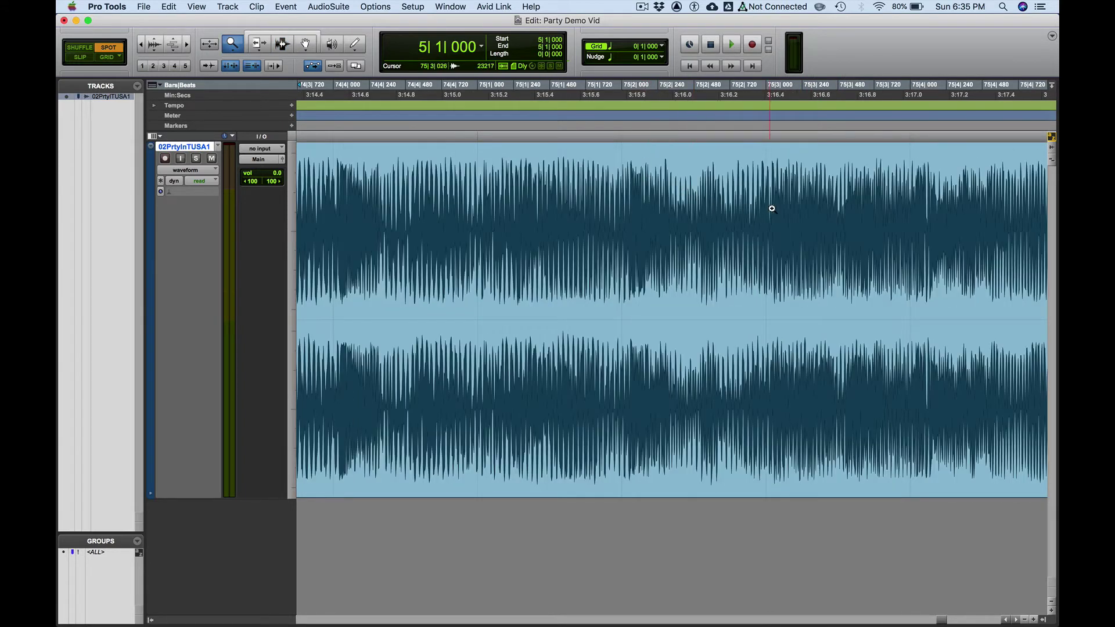
drag(680, 201, 561, 188)
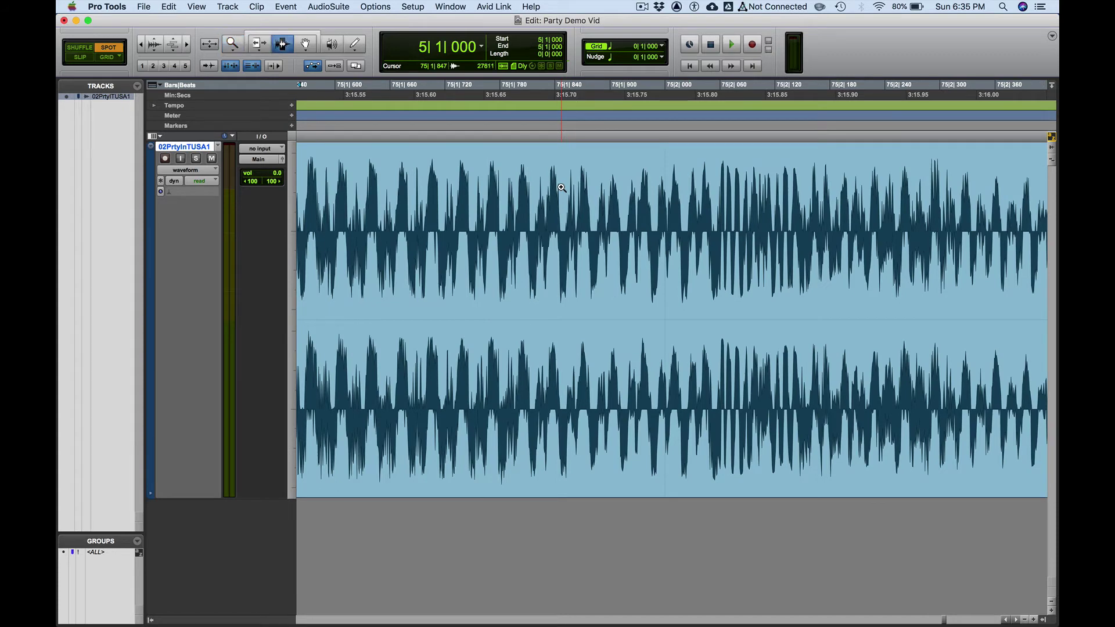
click(655, 188)
key(space)
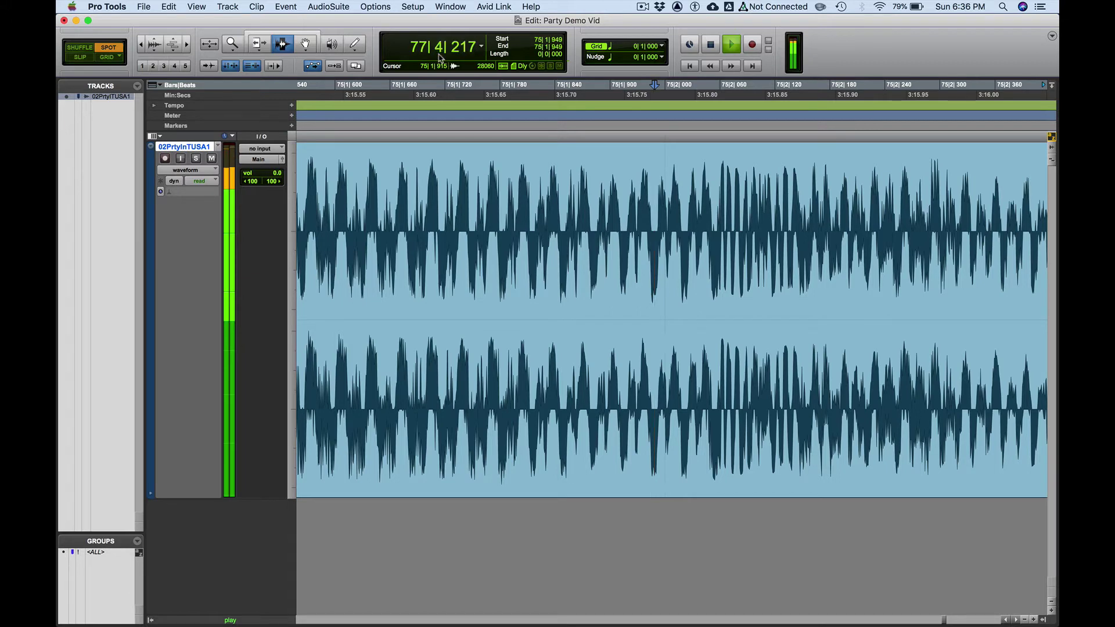
key(space)
key(alt+a)
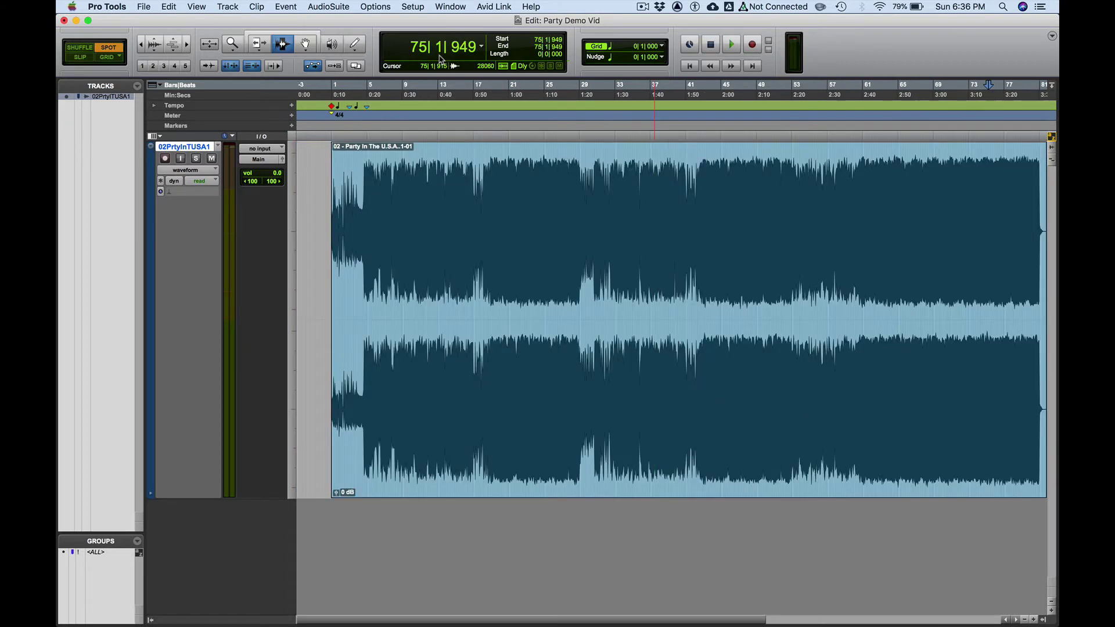
- Delete the tempo markers at bars 3 and 5 and set the bar 1 tempo to 96.0000 BPM
key(F5)
drag(398, 151, 325, 149)
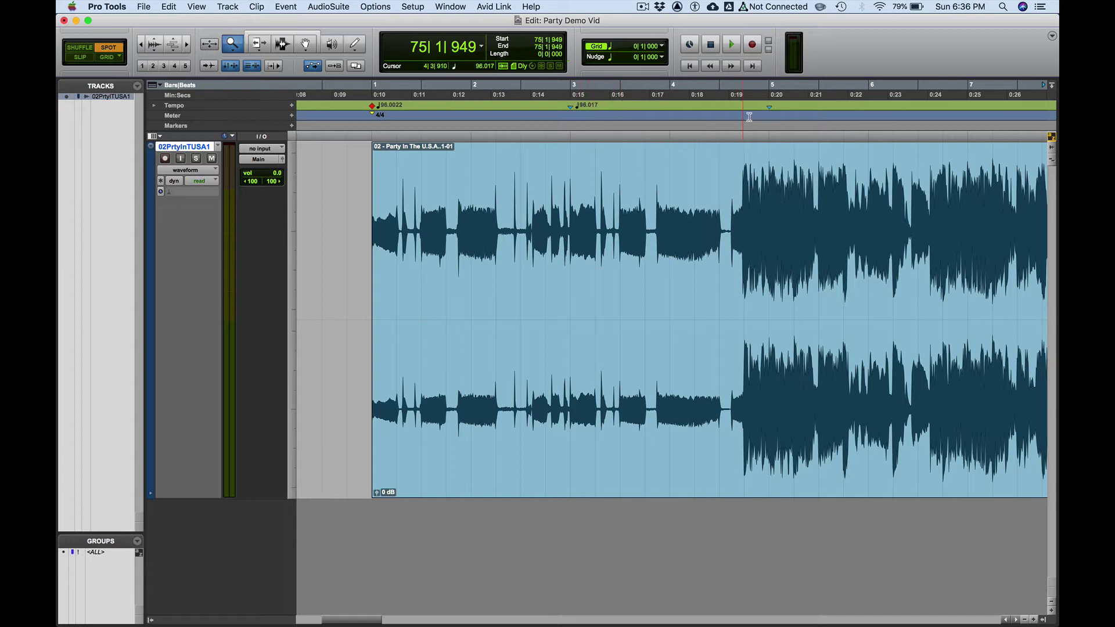
key(F8)
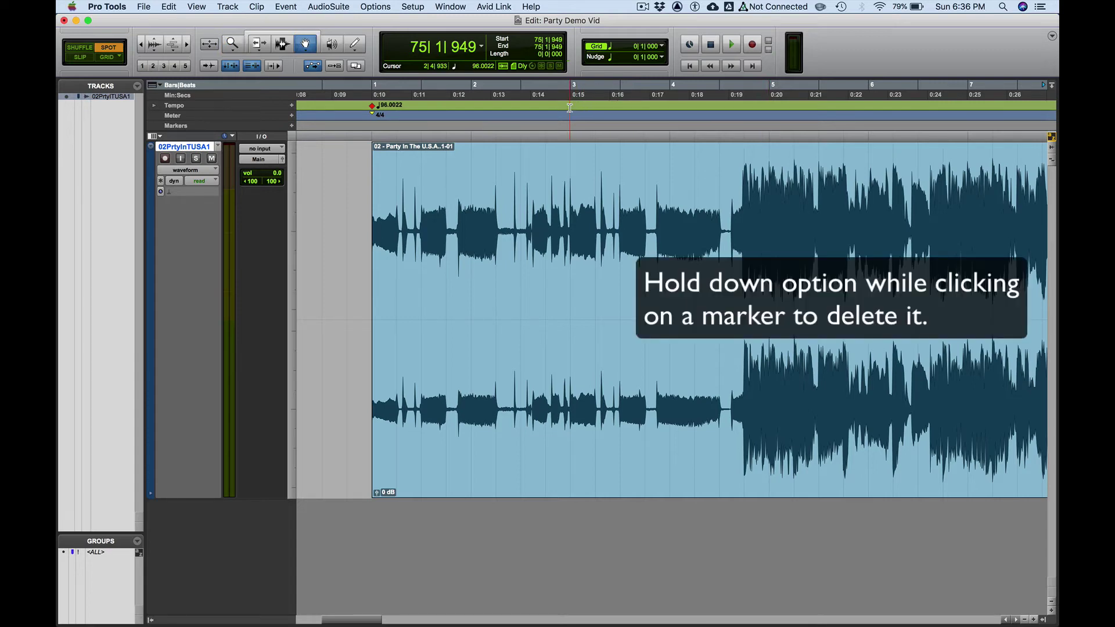
double_click(372, 107)
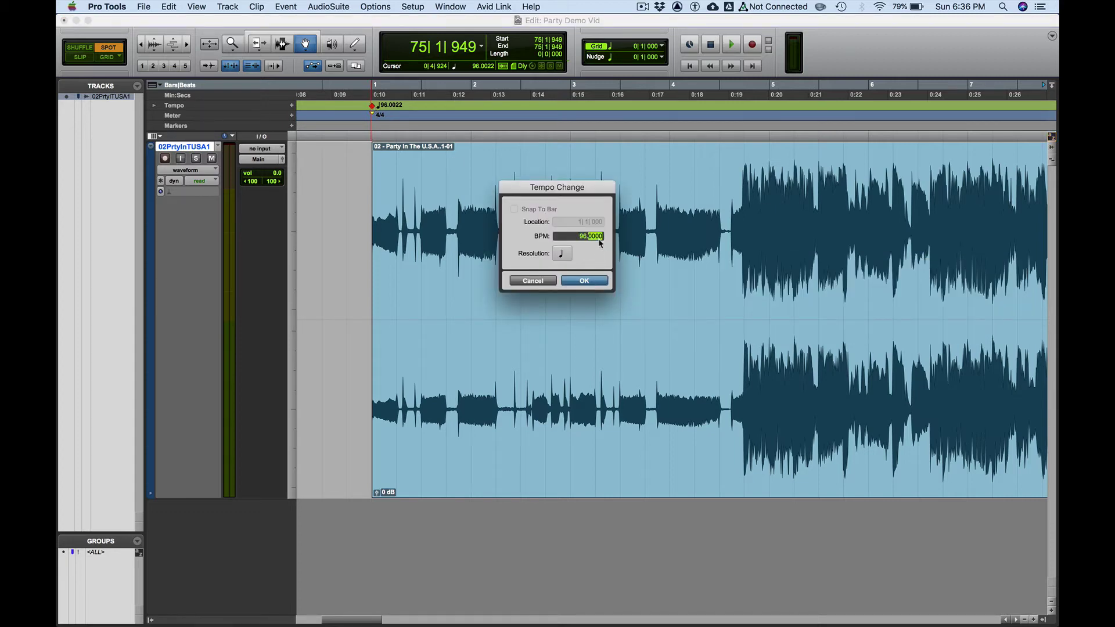
key(Return)
- Play the song from around bar 34 to check the bar and beat count against the music
key(super+bracketleft)
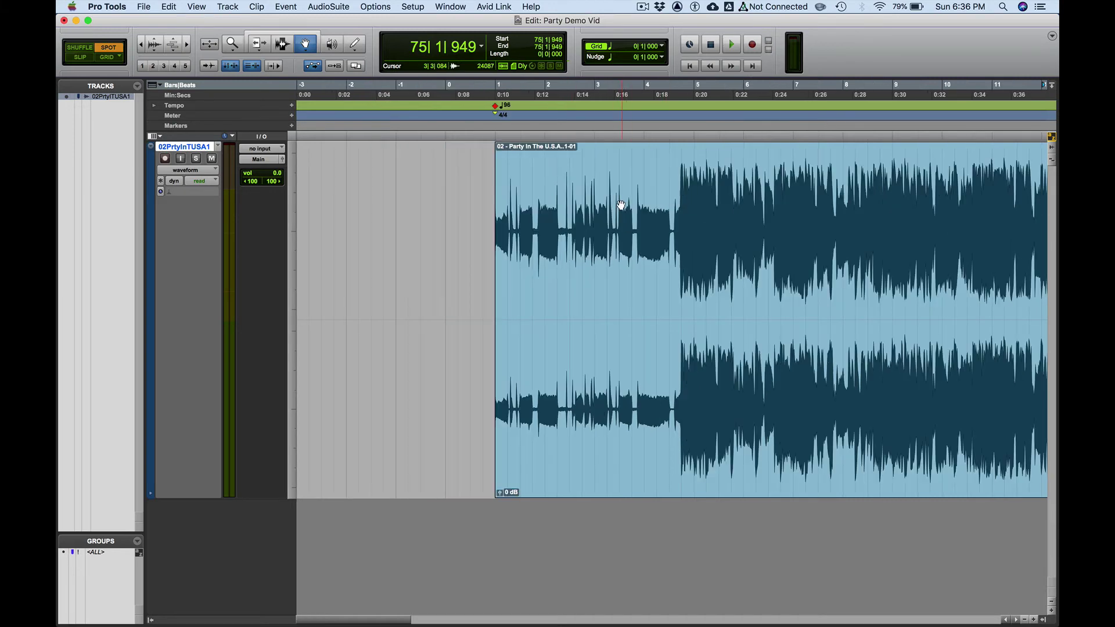
key(super+bracketleft)
key(super+bracketleft)
key(super+bracketleft)
key(F7)
click(532, 177)
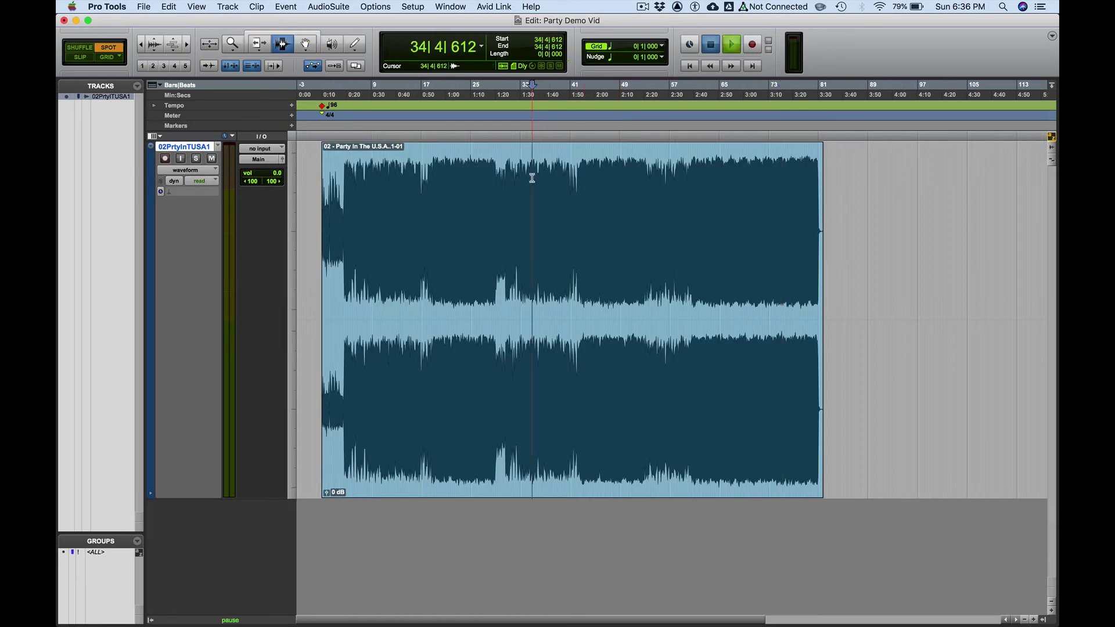
key(space)
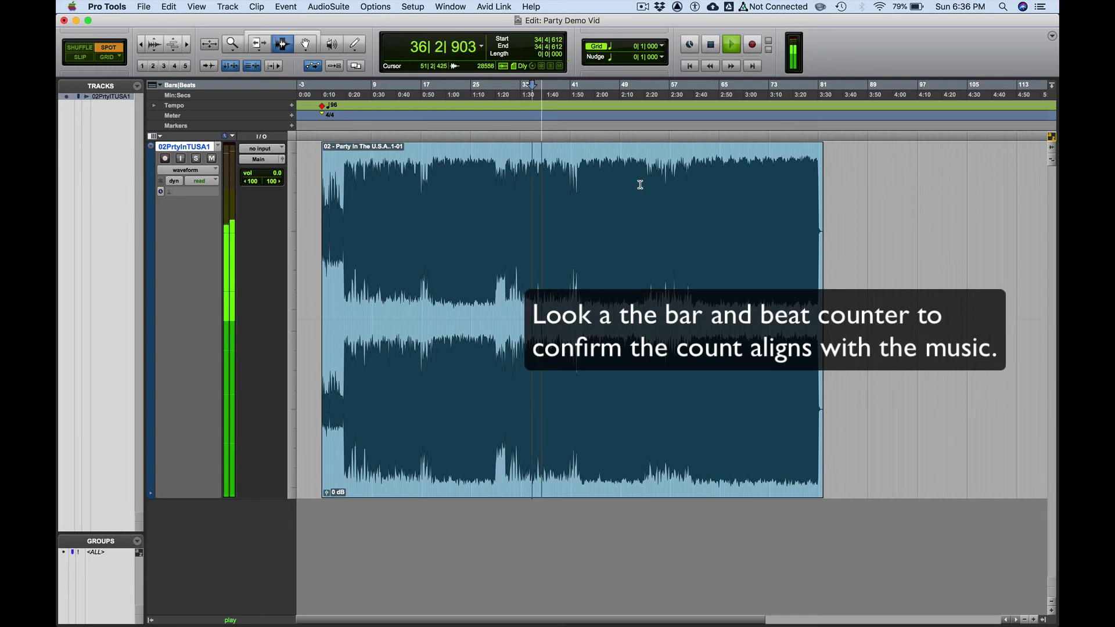
key(space)
- Play the song from about the start of bar 75 to check the count near the end
click(771, 176)
key(space)
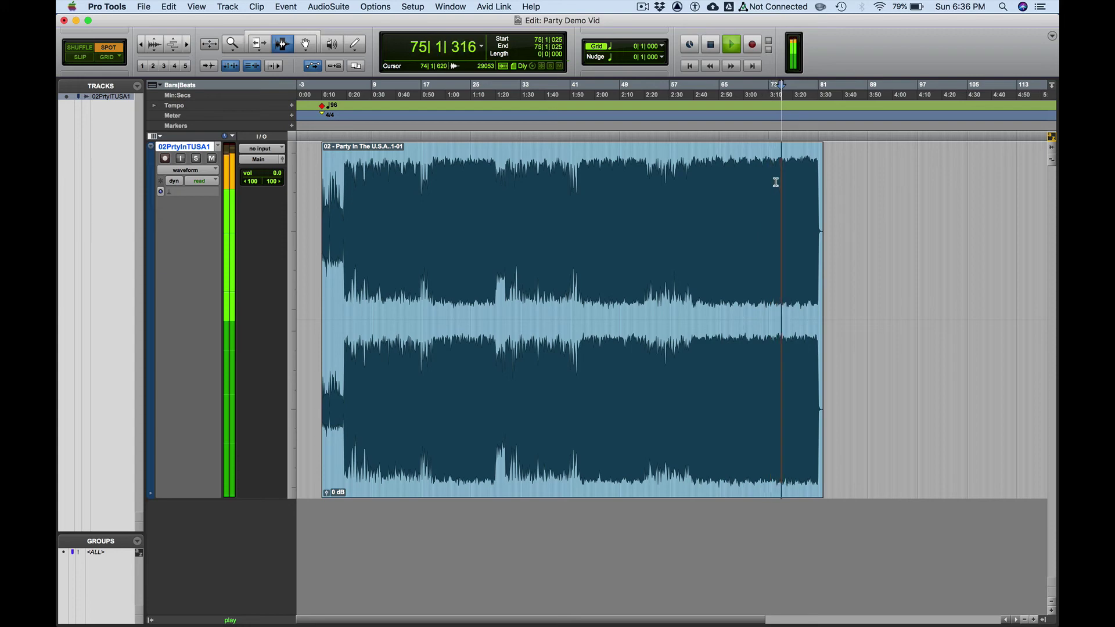
click(781, 184)
key(space)
- Place the edit cursor on the transient at 74|4|959, just before the bar 75 grid line, and play from there
key(F5)
drag(787, 173, 777, 171)
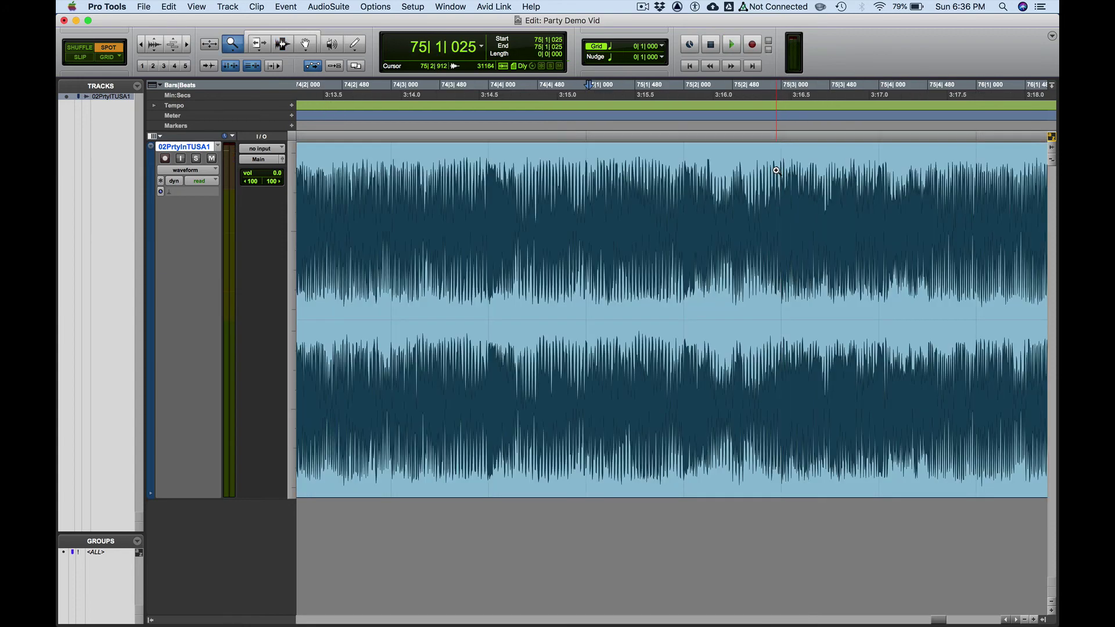
click(776, 171)
click(780, 170)
click(786, 169)
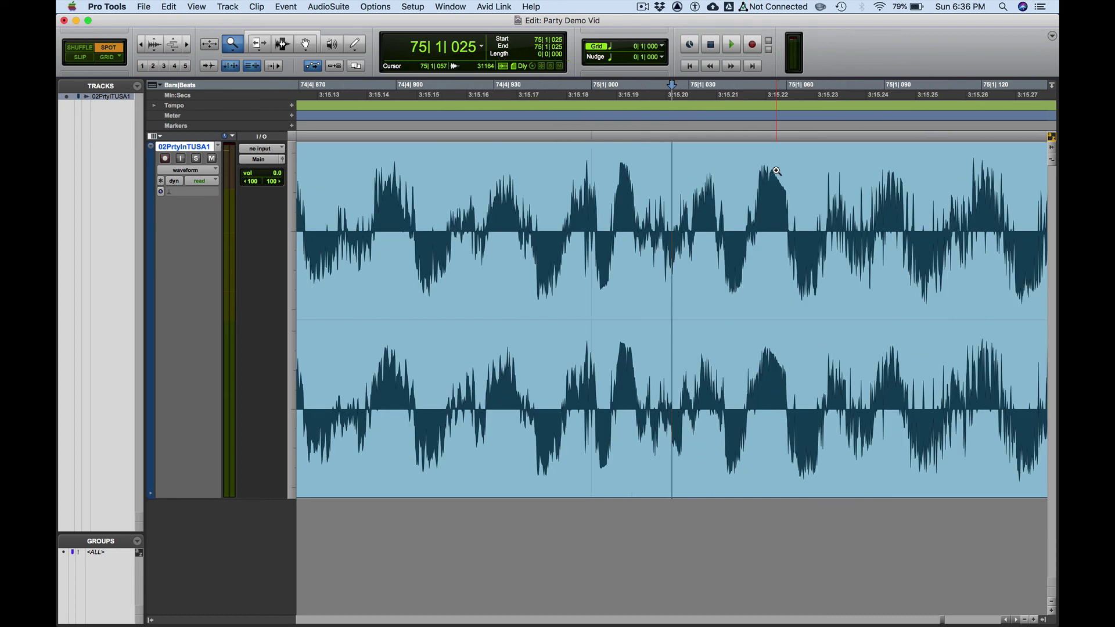
click(790, 168)
key(F7)
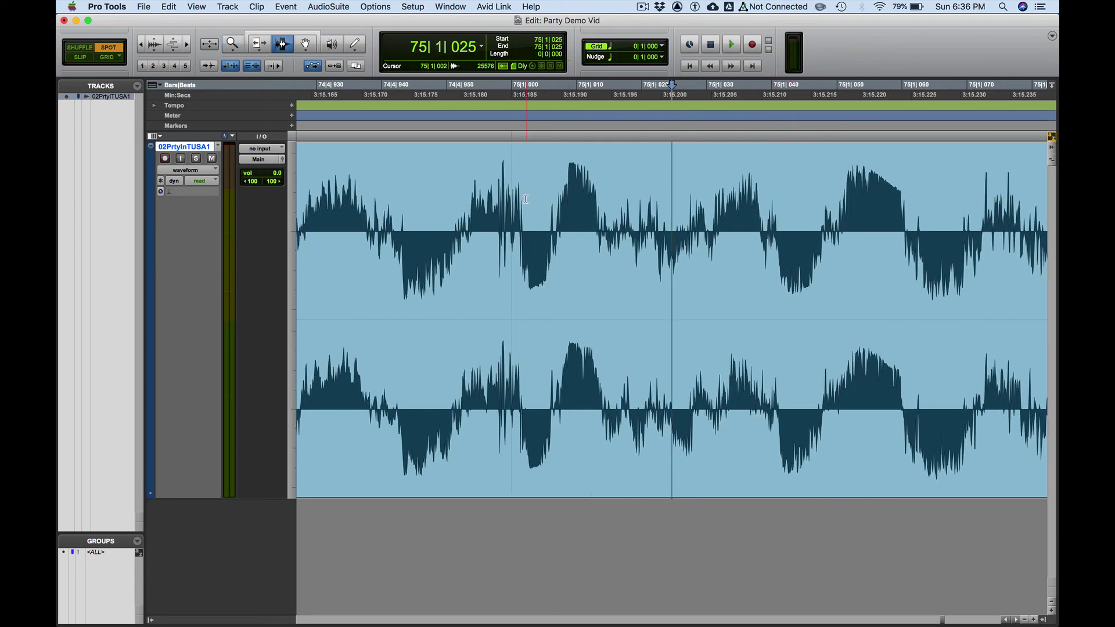
click(503, 200)
key(space)
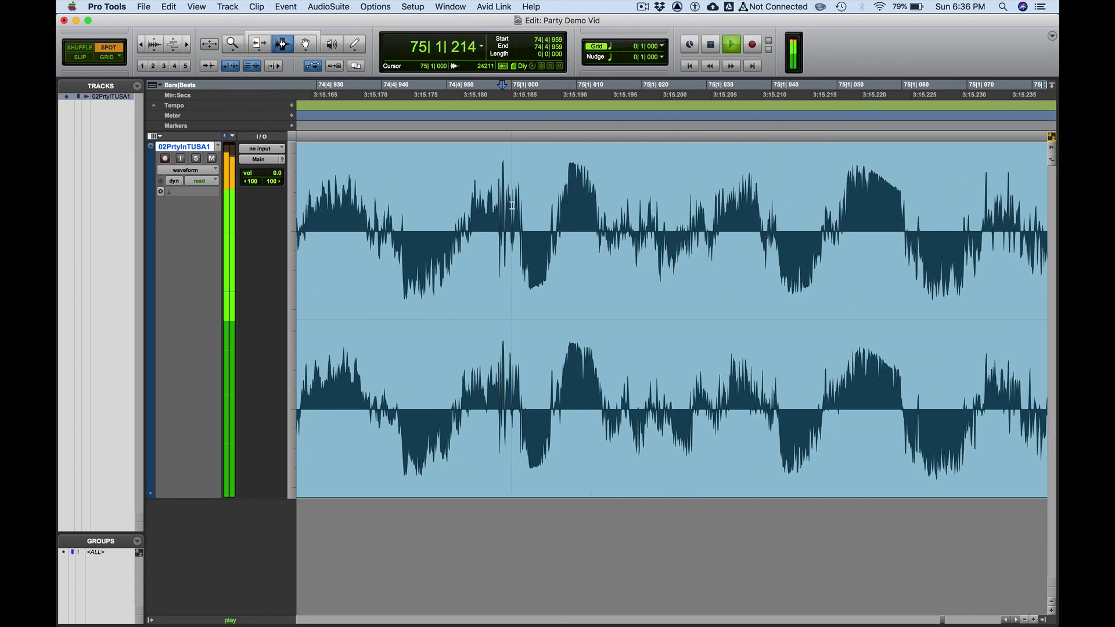
key(space)
- Measure the offset from the transient at 74|4|959 to the bar 75 grid line, and return to the whole-song view
key(F5)
drag(532, 204, 482, 205)
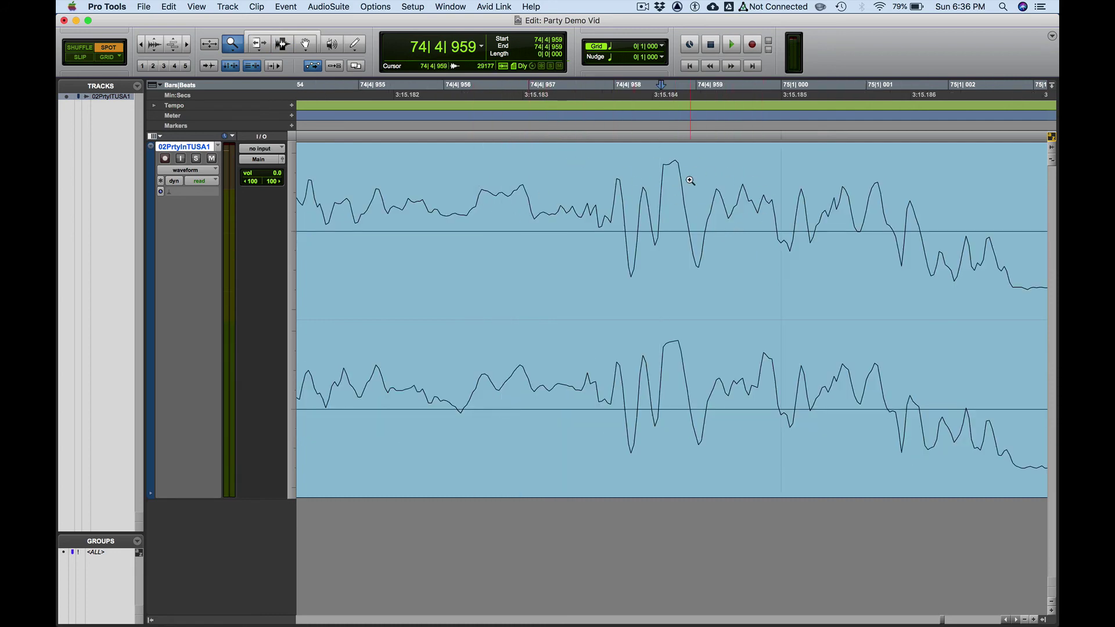
key(F7)
drag(658, 183, 781, 192)
key(alt+a)
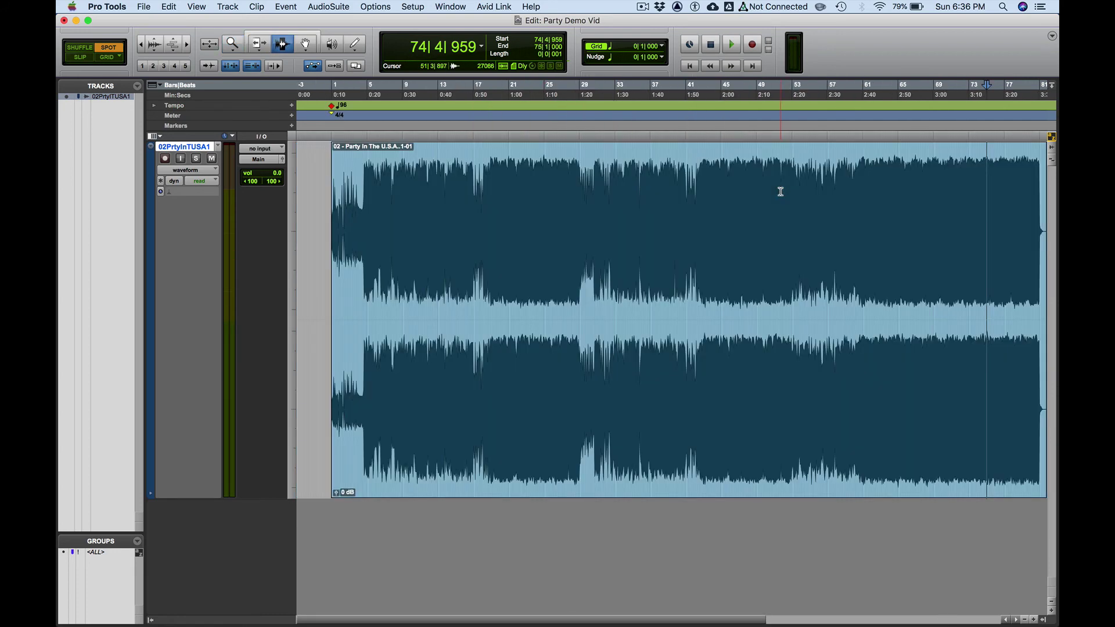